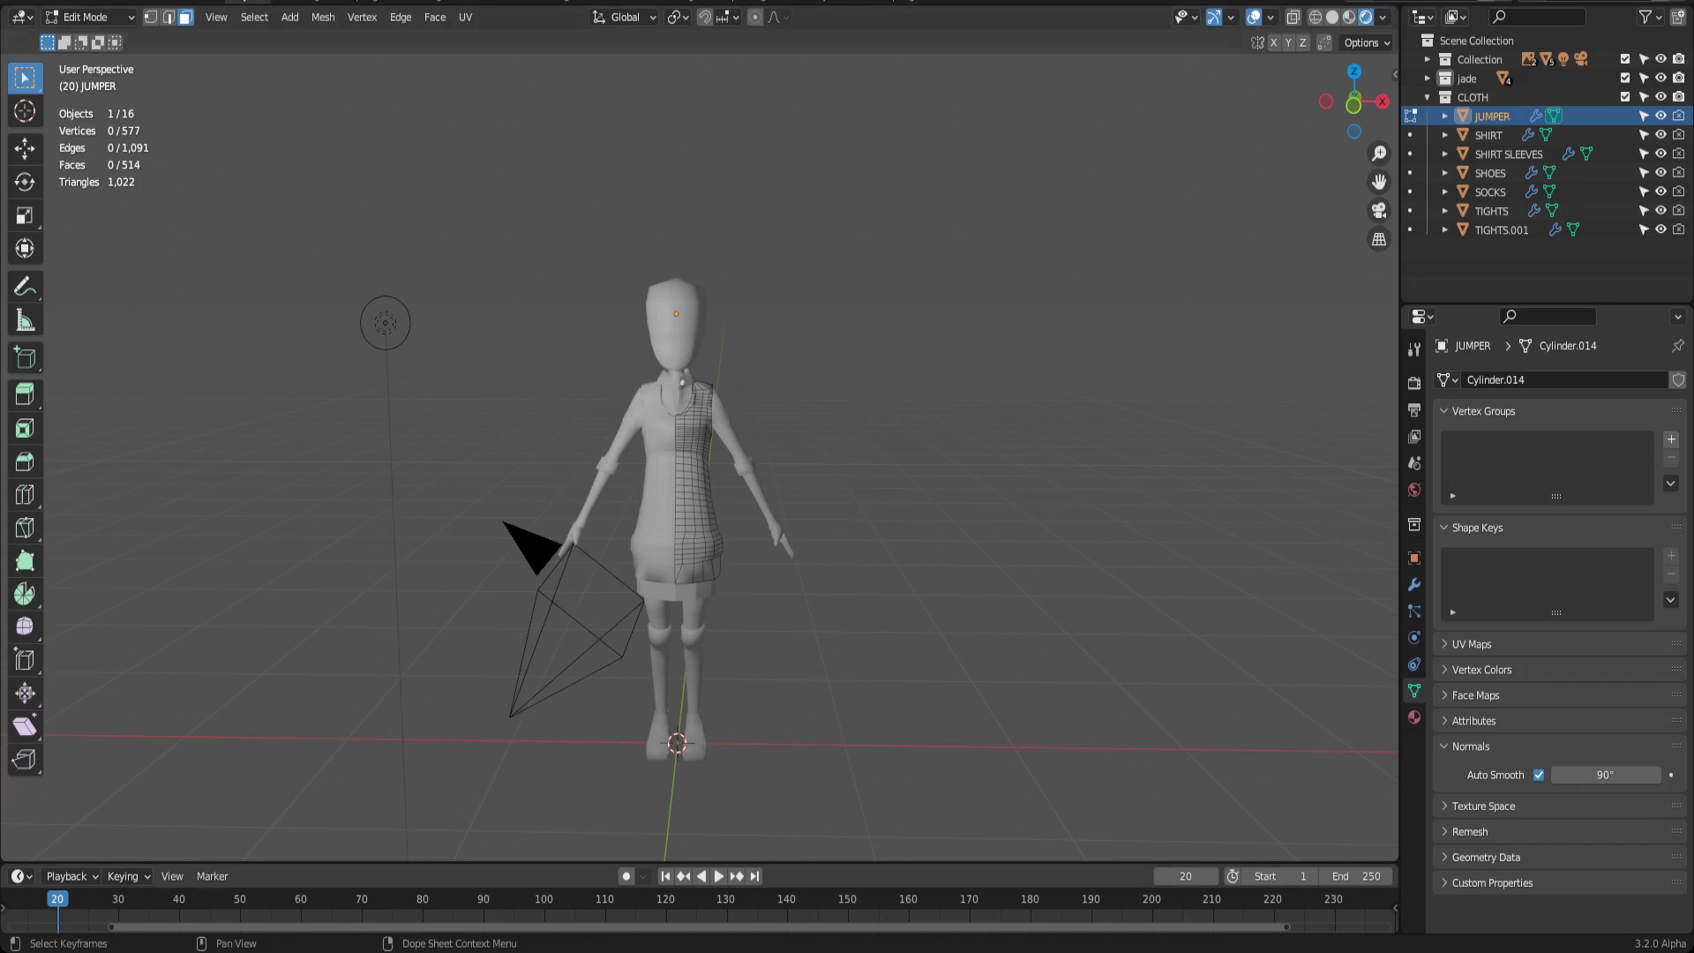
Leave the jumper's Edit Mode for Object Mode and deselect everything, toggling X-ray on and off
{"action": "middle_click_drag", "start_coordinate": [596, 464], "coordinate": [926, 451]}
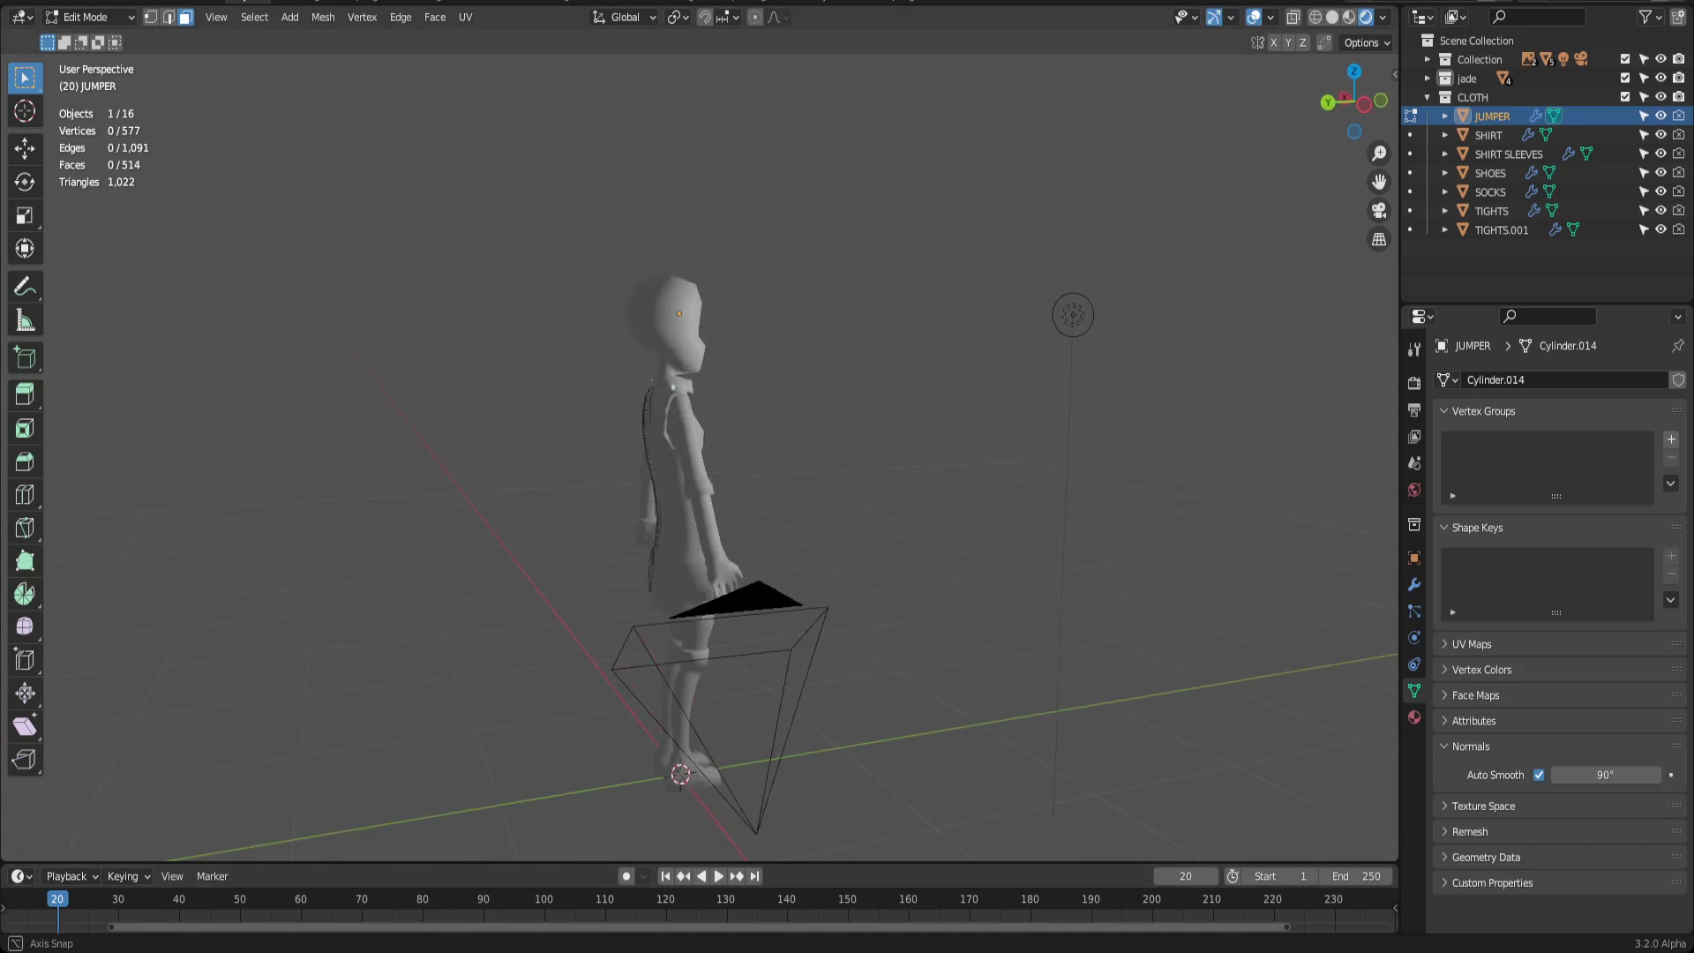
{"action": "middle_click_drag", "start_coordinate": [663, 463], "coordinate": [926, 463]}
{"action": "key", "text": "alt+z"}
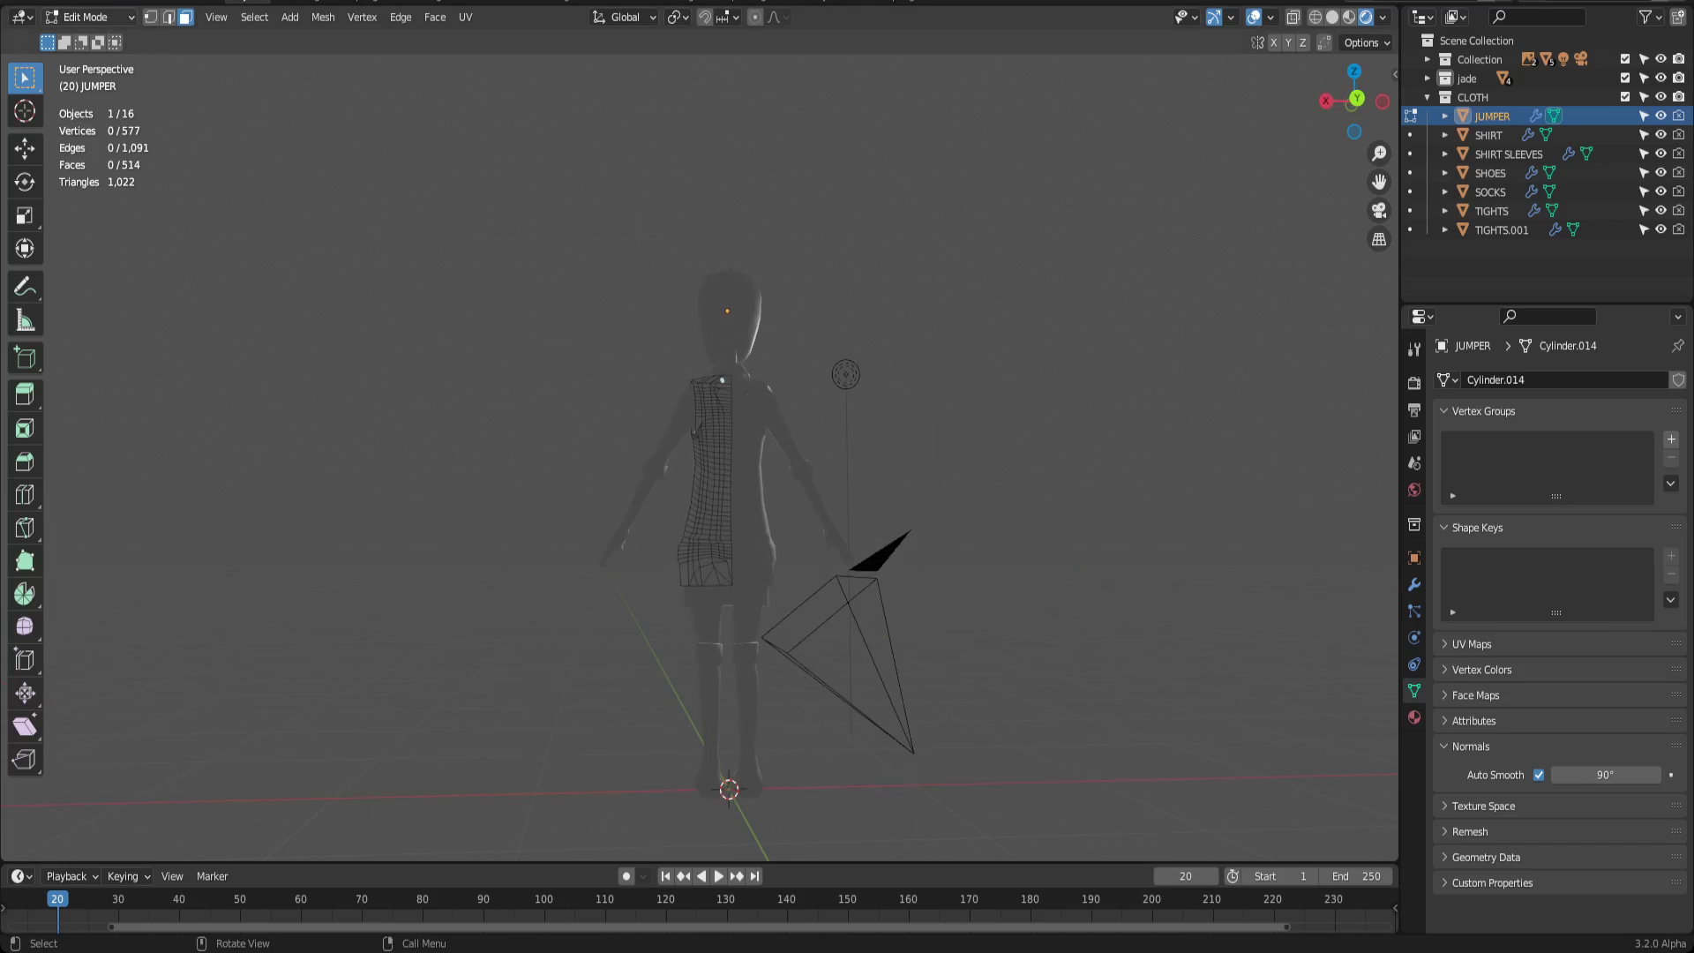
{"action": "left_click", "coordinate": [86, 16]}
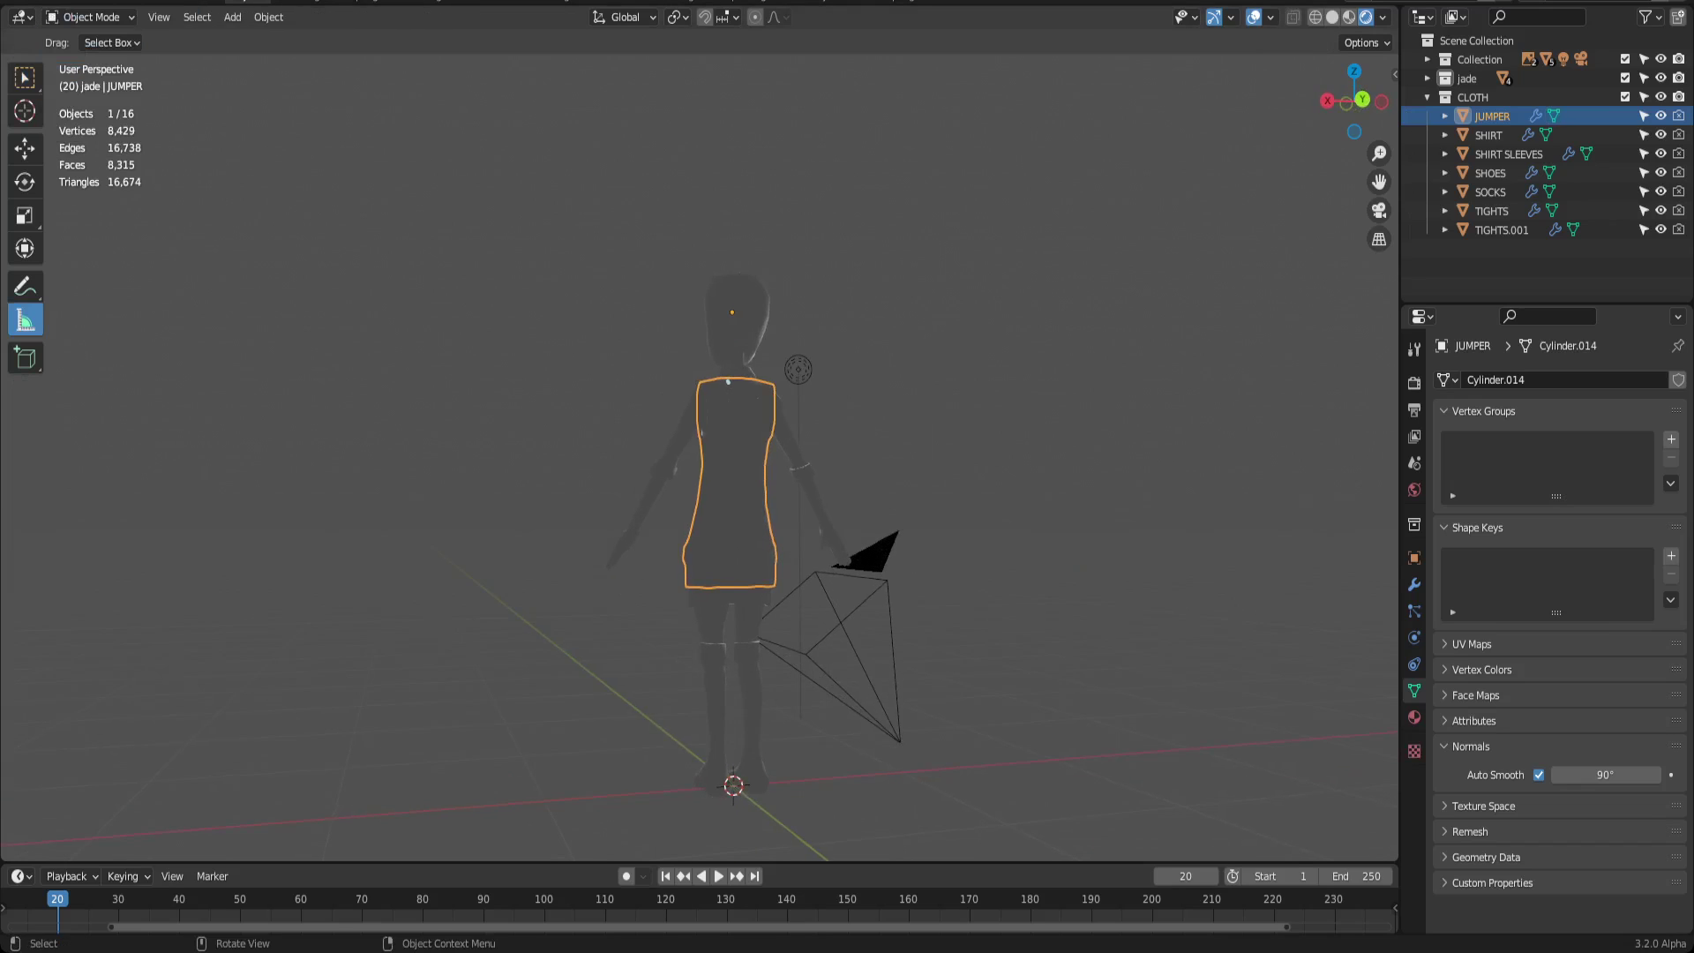
{"action": "key", "text": "alt+a"}
{"action": "key", "text": "alt+z"}
Orbit around the character from a close side view to a lower front view
{"action": "mouse_move", "coordinate": [701, 463]}
{"action": "middle_mouse_down"}
{"action": "mouse_move", "coordinate": [953, 463]}
{"action": "mouse_move", "coordinate": [741, 463]}
{"action": "mouse_move", "coordinate": [860, 411]}
{"action": "mouse_move", "coordinate": [795, 463]}
{"action": "mouse_move", "coordinate": [900, 411]}
{"action": "middle_mouse_up"}
{"action": "mouse_move", "coordinate": [1308, 466]}
{"action": "middle_mouse_down"}
{"action": "mouse_move", "coordinate": [1317, 593]}
{"action": "mouse_move", "coordinate": [1201, 700]}
{"action": "mouse_move", "coordinate": [169, 362]}
{"action": "mouse_move", "coordinate": [688, 384]}
{"action": "middle_mouse_up"}
{"action": "scroll", "coordinate": [38, 341], "scroll_direction": "down", "scroll_amount": 2}
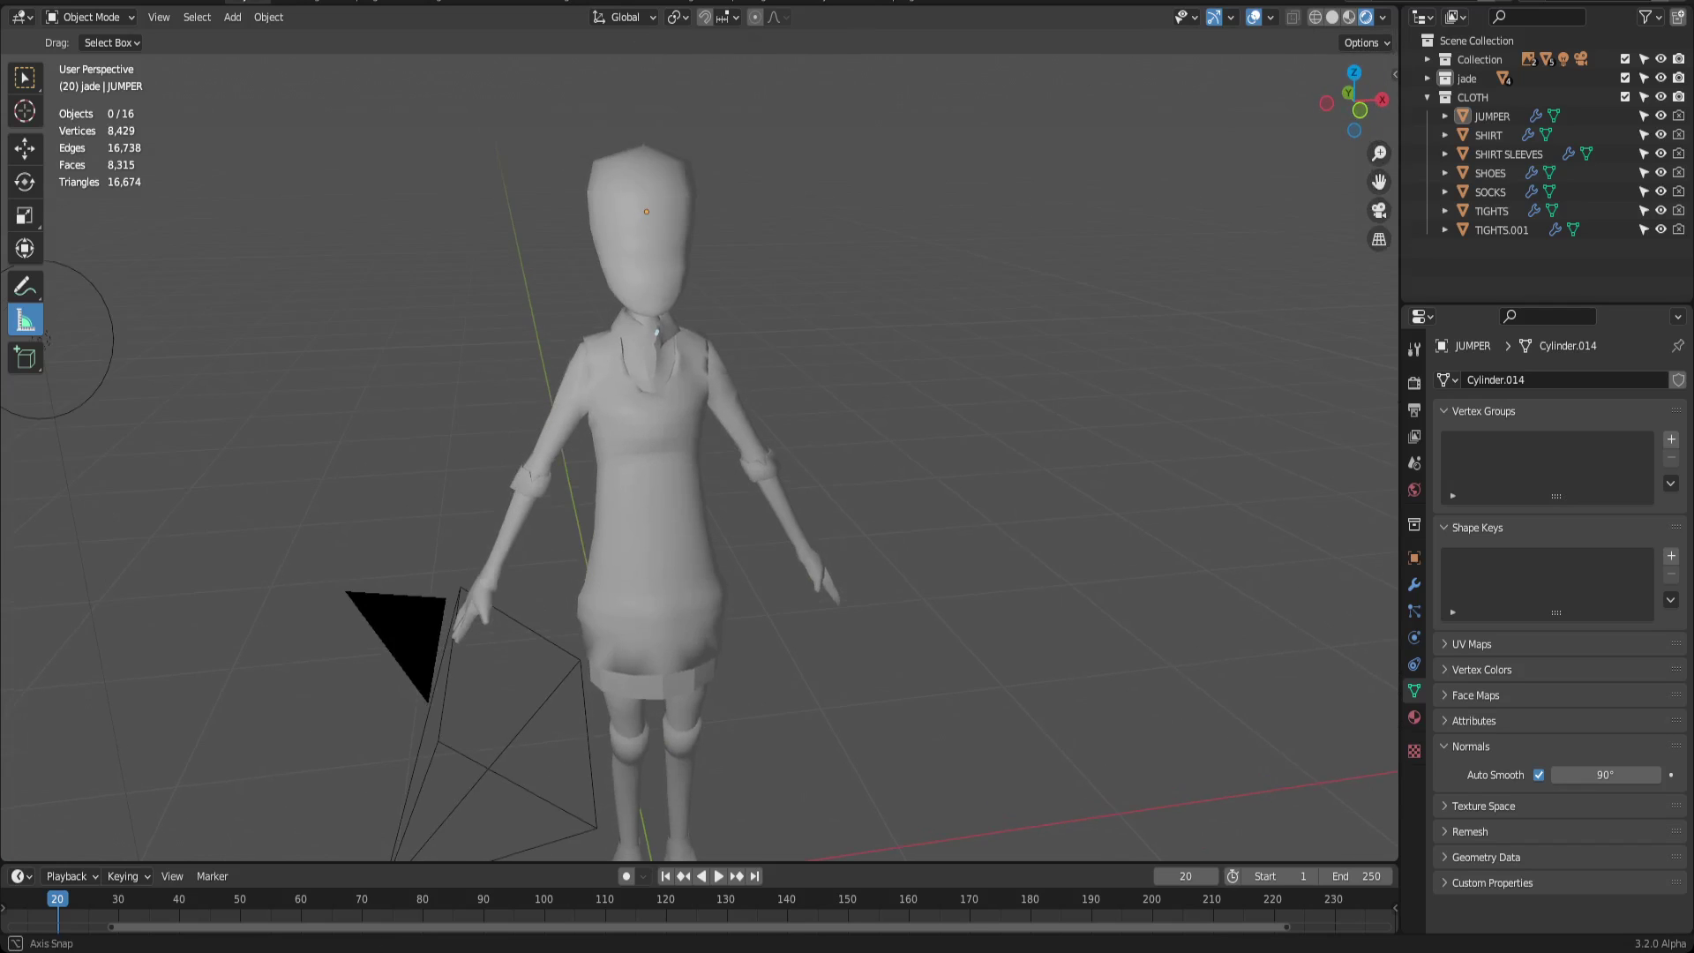
{"action": "mouse_move", "coordinate": [38, 340]}
{"action": "middle_mouse_down"}
{"action": "mouse_move", "coordinate": [250, 371]}
{"action": "mouse_move", "coordinate": [184, 317]}
{"action": "middle_mouse_up"}
{"action": "middle_click_drag", "start_coordinate": [699, 529], "coordinate": [761, 491]}
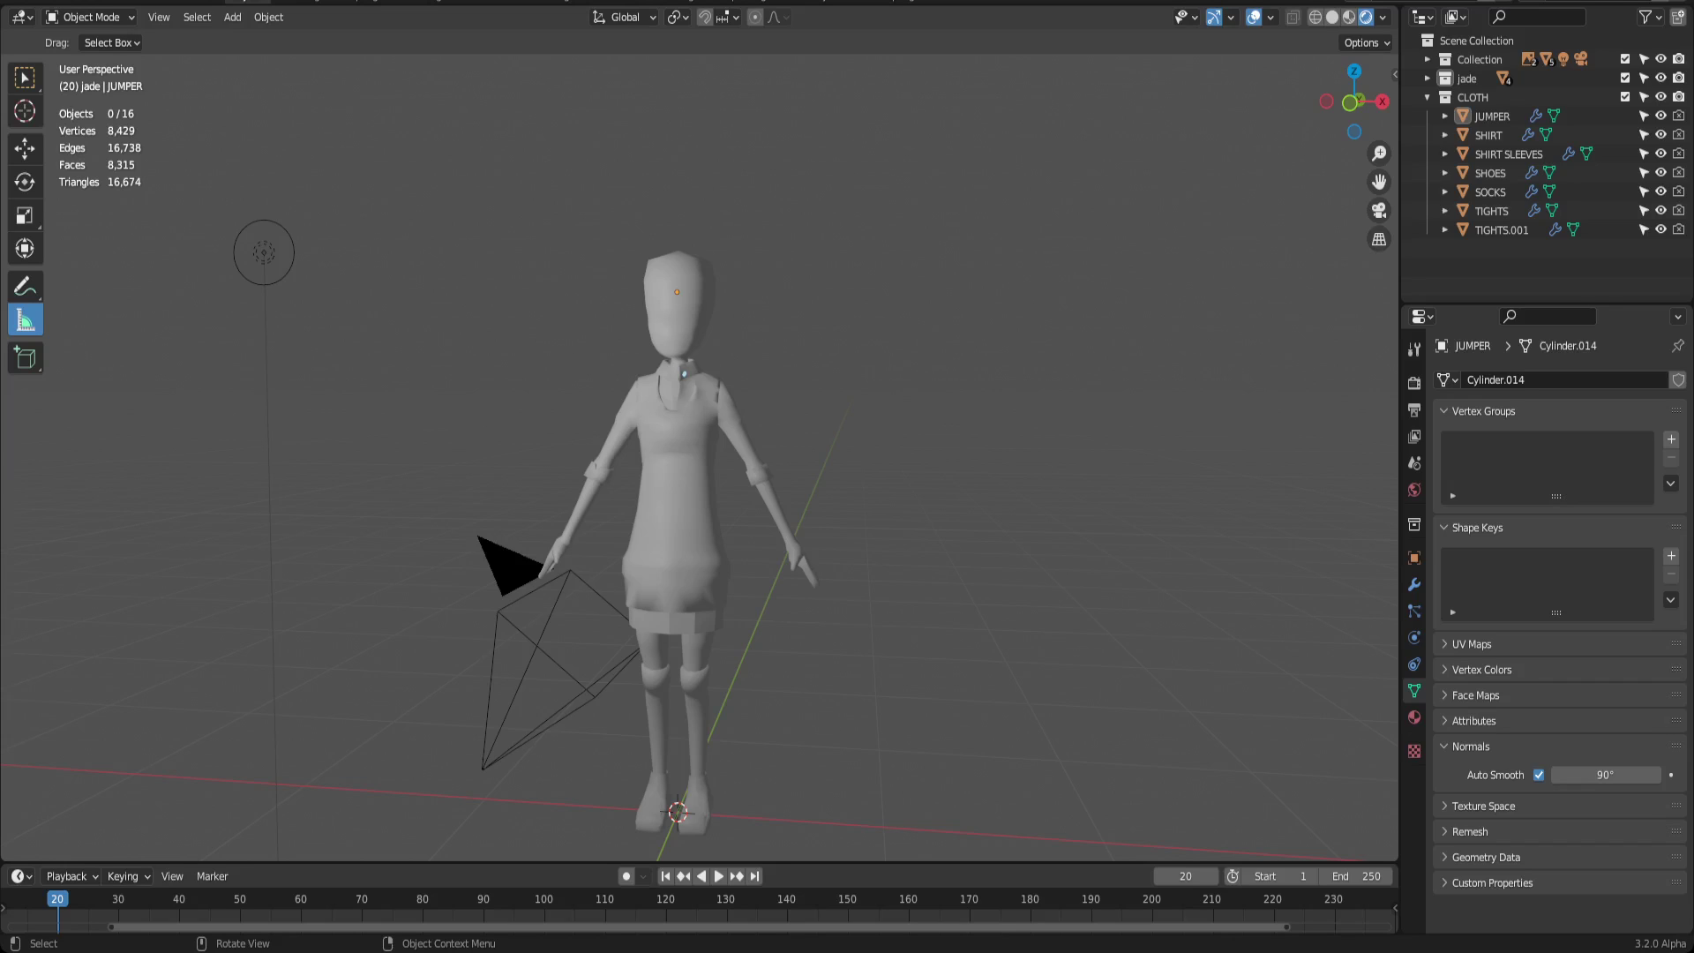
Select the scene's point light and reframe the view around the figure
{"action": "left_click", "coordinate": [263, 253]}
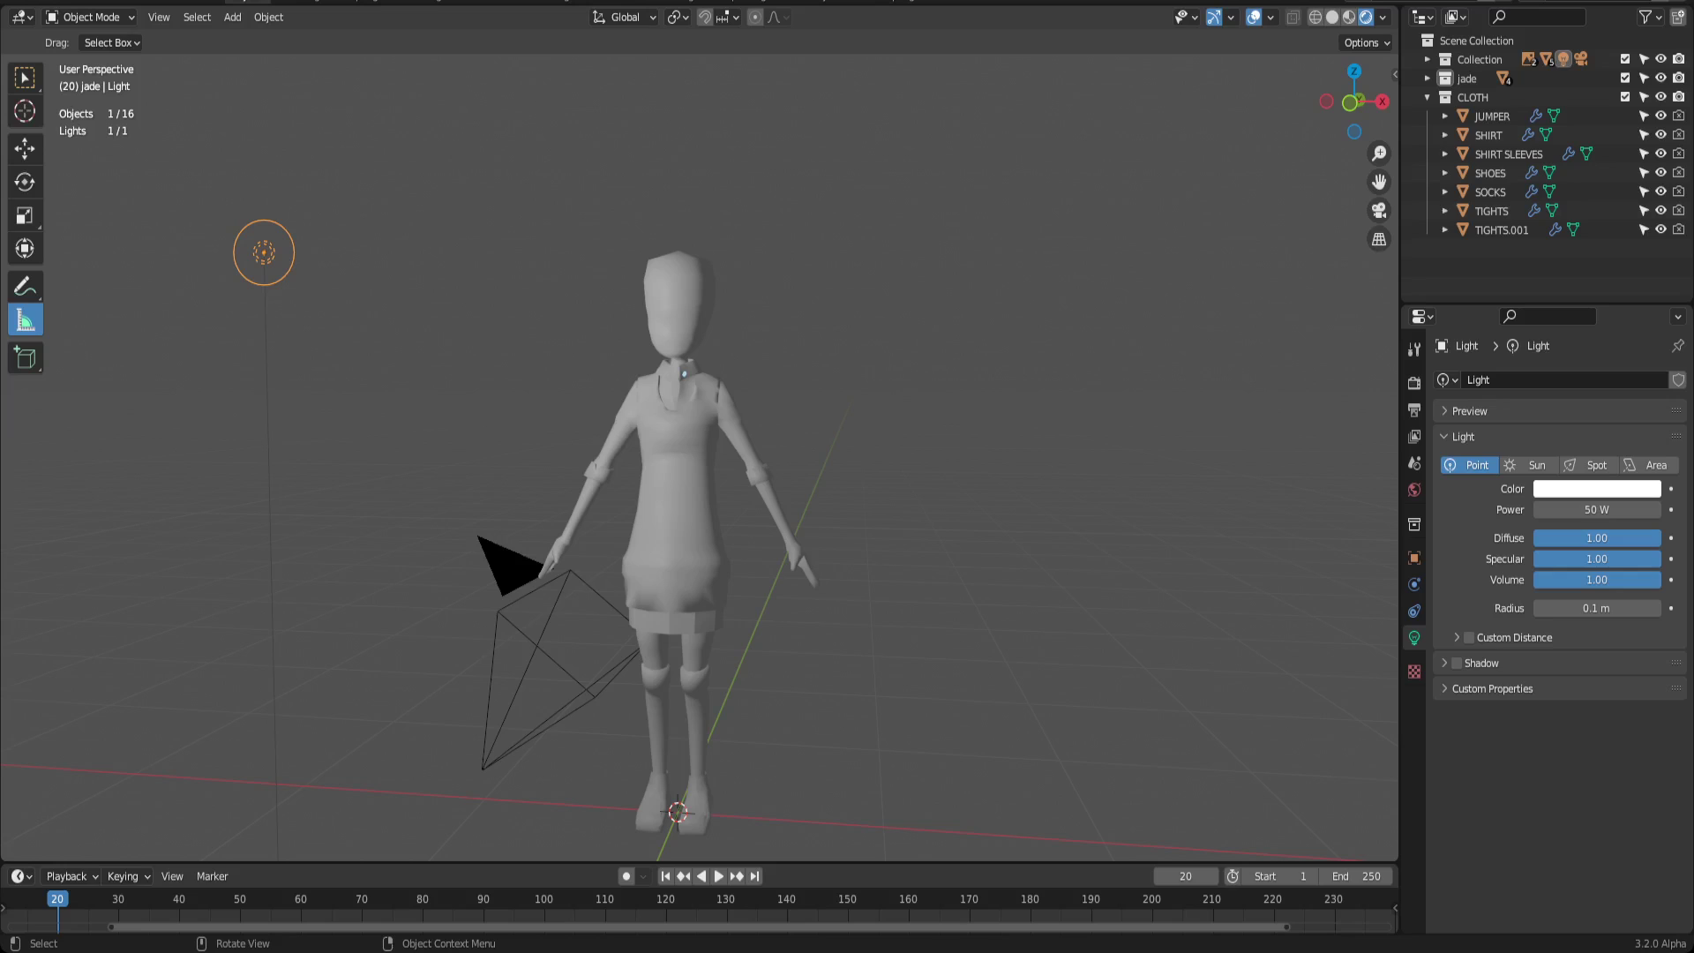
{"action": "left_click_drag", "start_coordinate": [1379, 182], "coordinate": [1392, 88]}
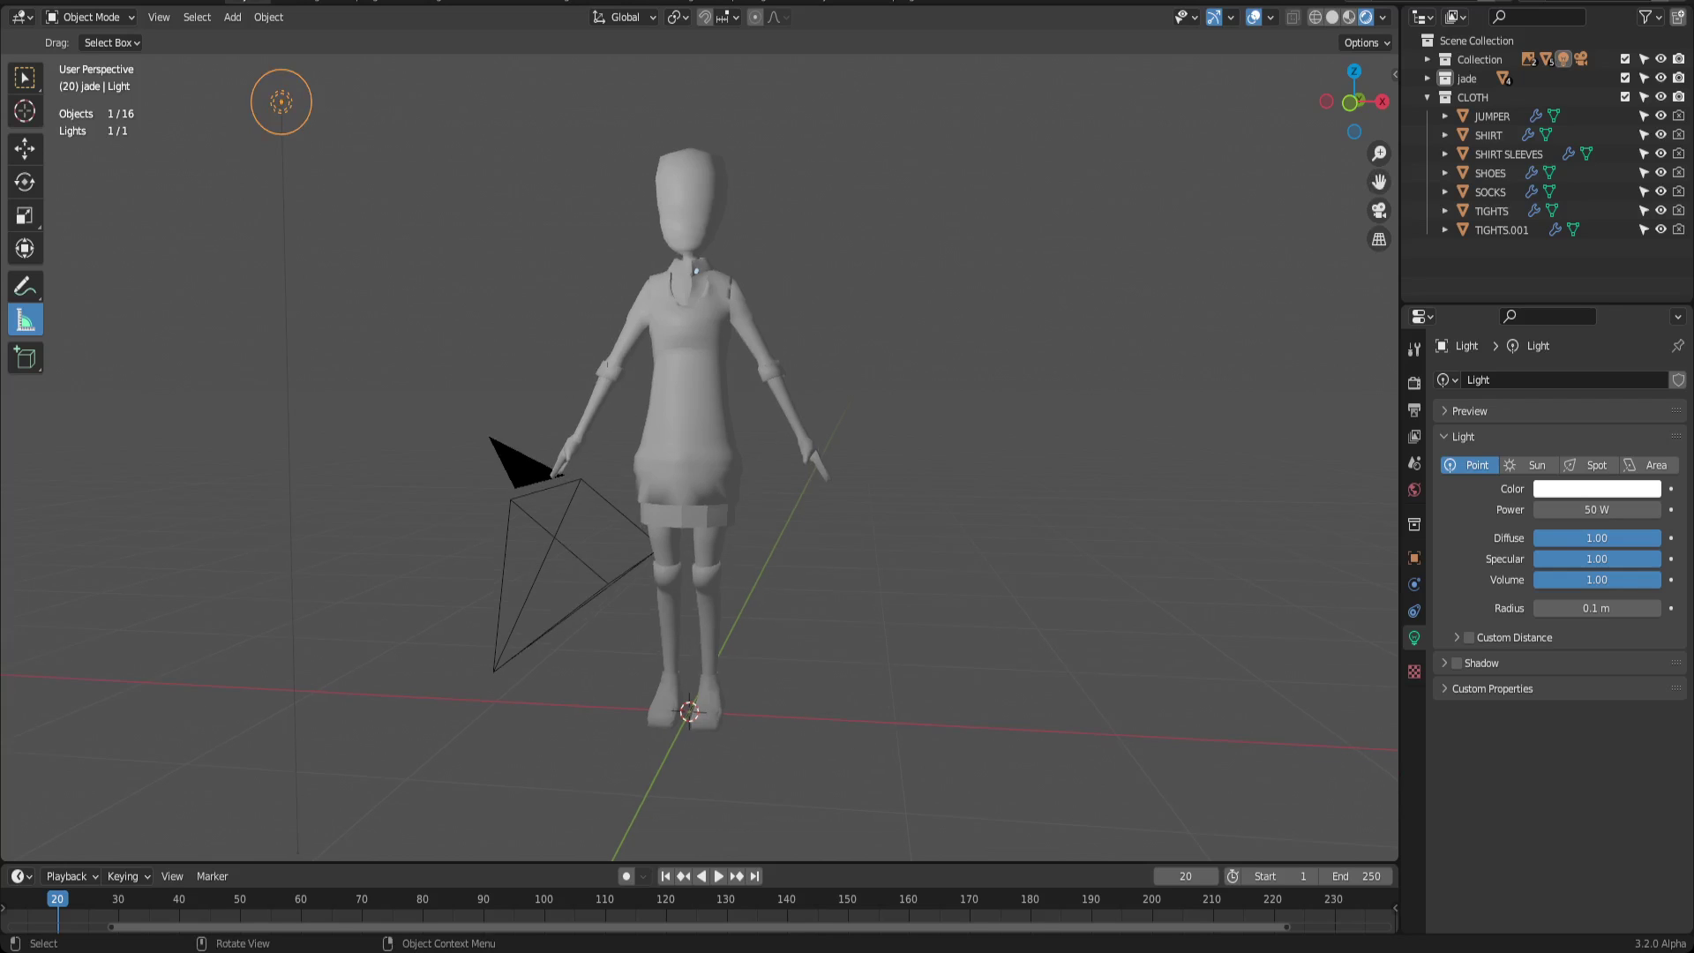
{"action": "middle_click_drag", "start_coordinate": [699, 457], "coordinate": [699, 456]}
{"action": "scroll", "coordinate": [699, 457], "scroll_direction": "up", "scroll_amount": 1}
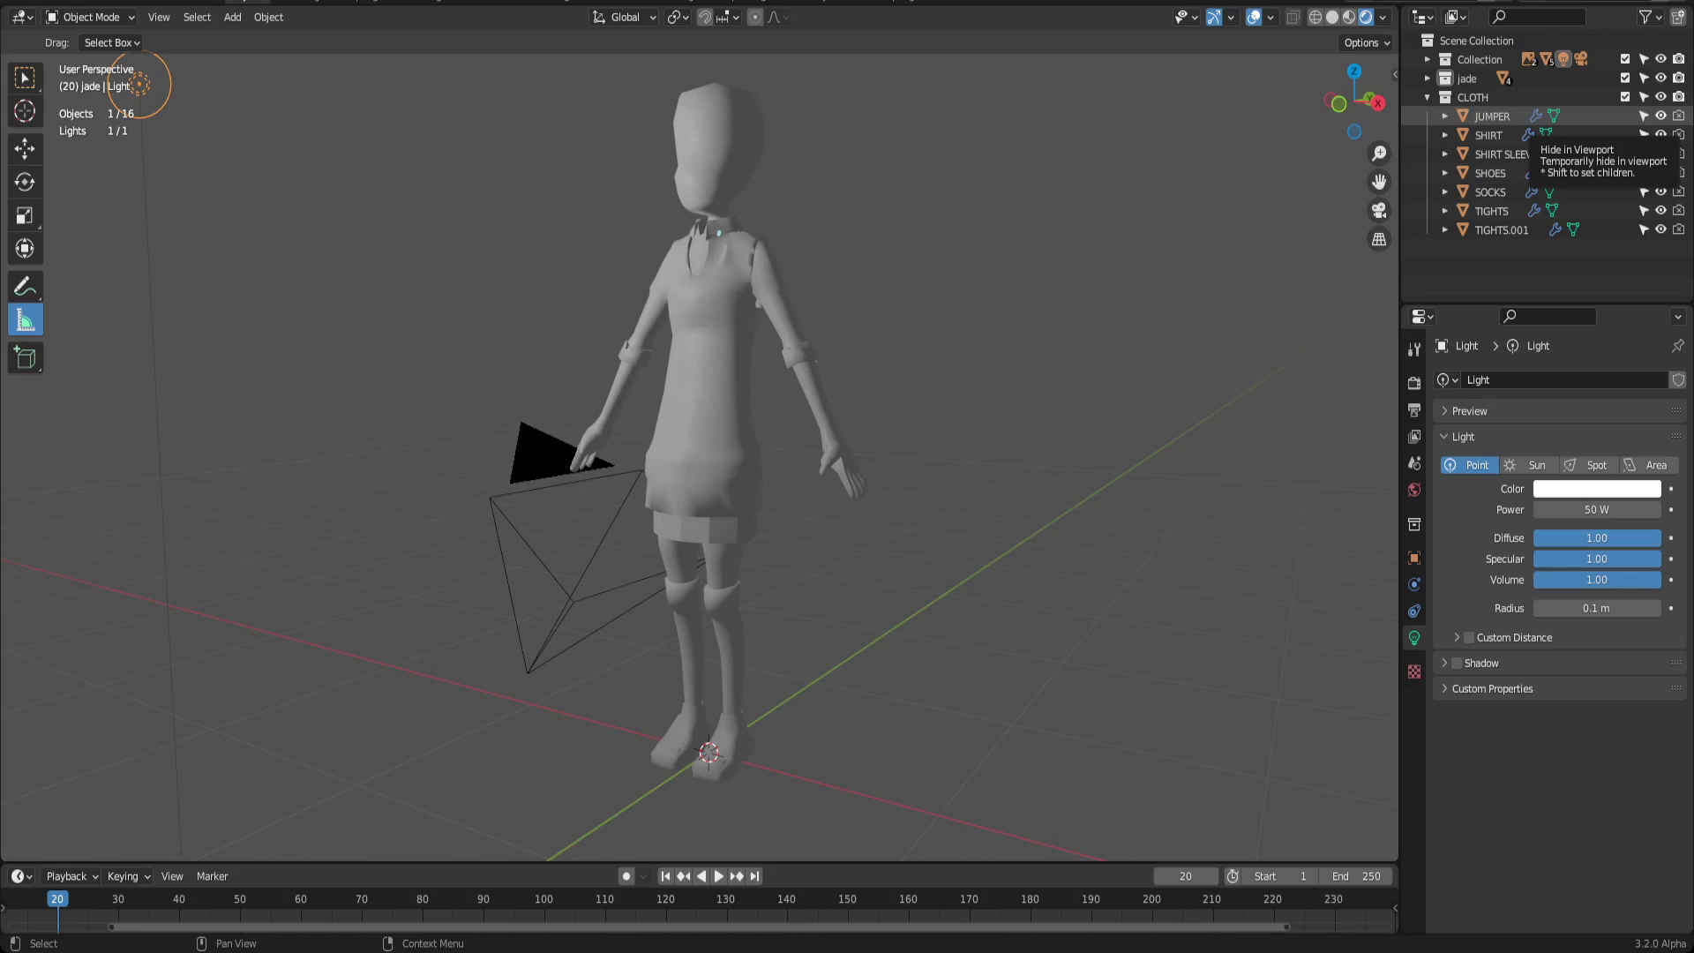
Turn off viewport visibility for JUMPER, then SHIRT, then SHIRT SLEEVES in the Outliner
{"action": "left_click", "coordinate": [1661, 115]}
{"action": "middle_click_drag", "start_coordinate": [139, 86], "coordinate": [257, 163]}
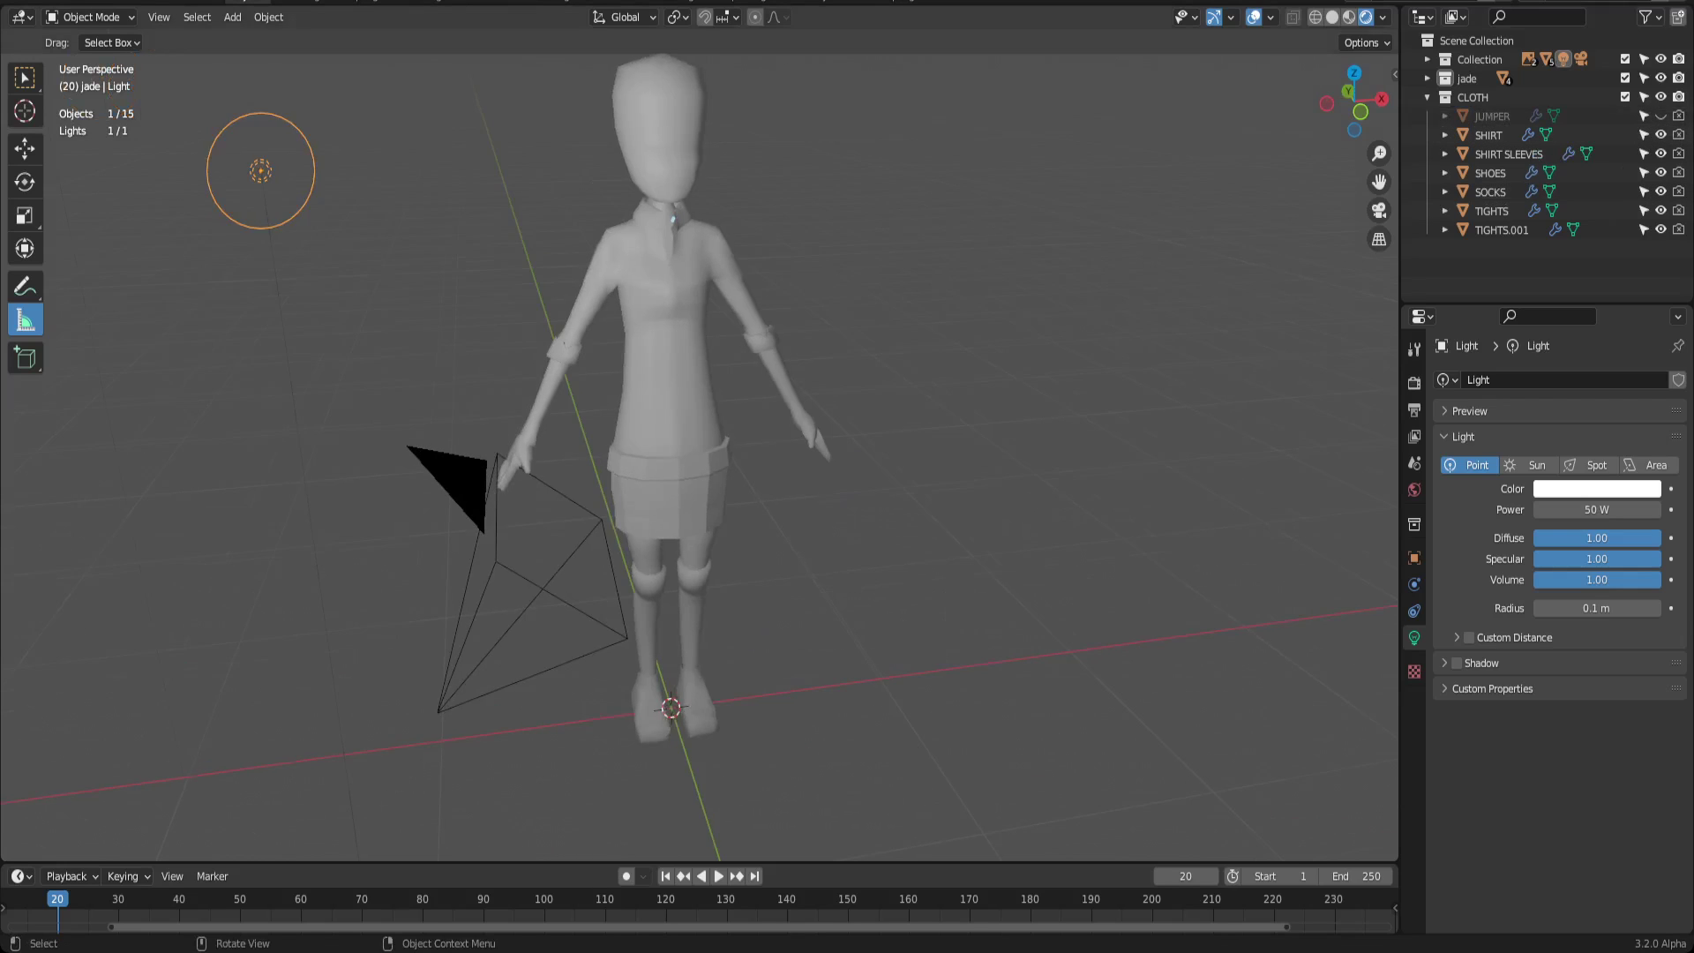
{"action": "scroll", "coordinate": [257, 162], "scroll_direction": "up", "scroll_amount": 3}
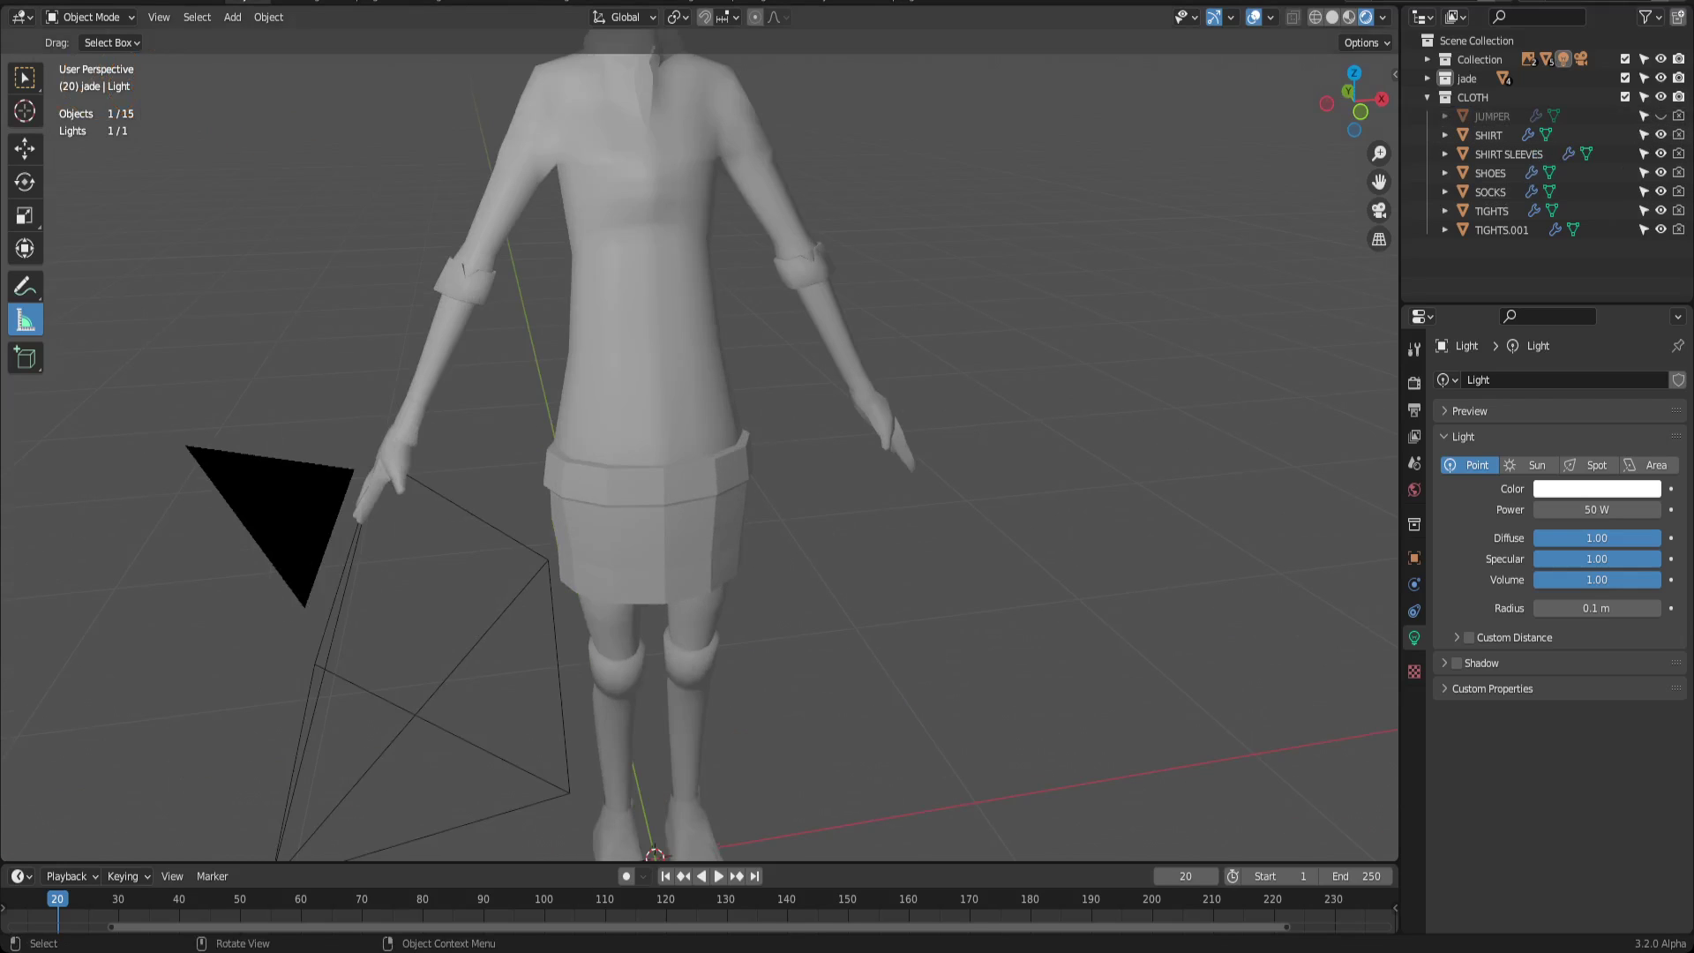
{"action": "middle_click_drag", "start_coordinate": [699, 450], "coordinate": [794, 436]}
{"action": "scroll", "coordinate": [699, 449], "scroll_direction": "down", "scroll_amount": 3}
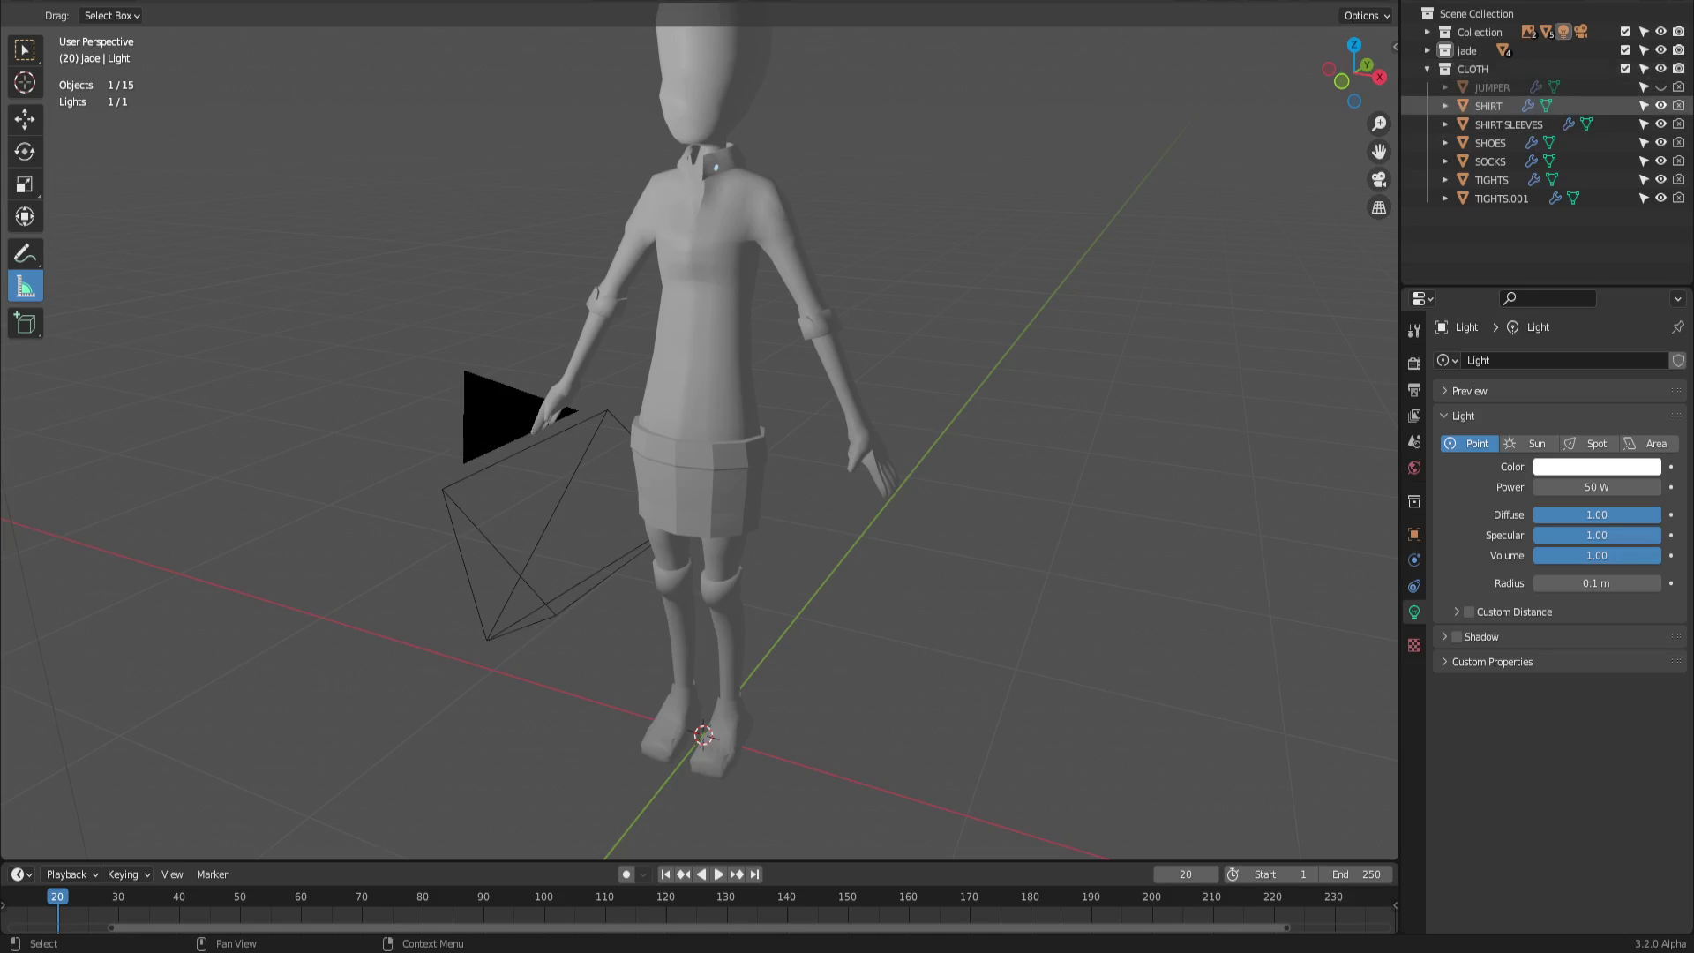
{"action": "left_click", "coordinate": [1661, 105]}
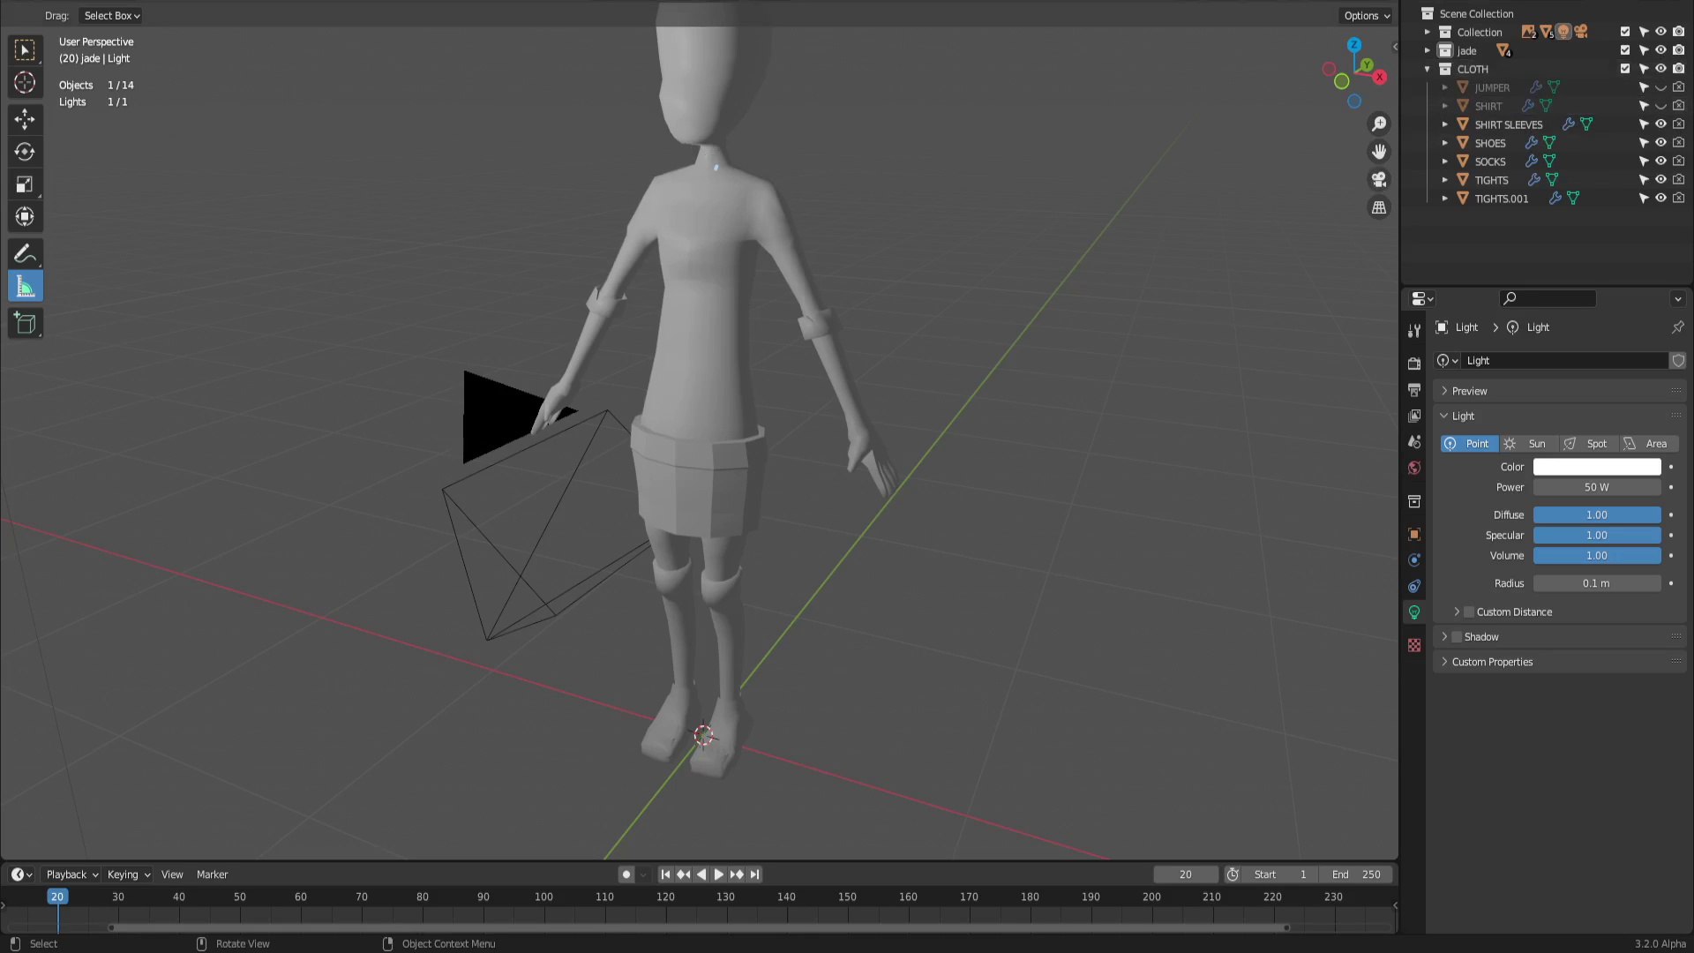
{"action": "middle_click_drag", "start_coordinate": [926, 529], "coordinate": [846, 529]}
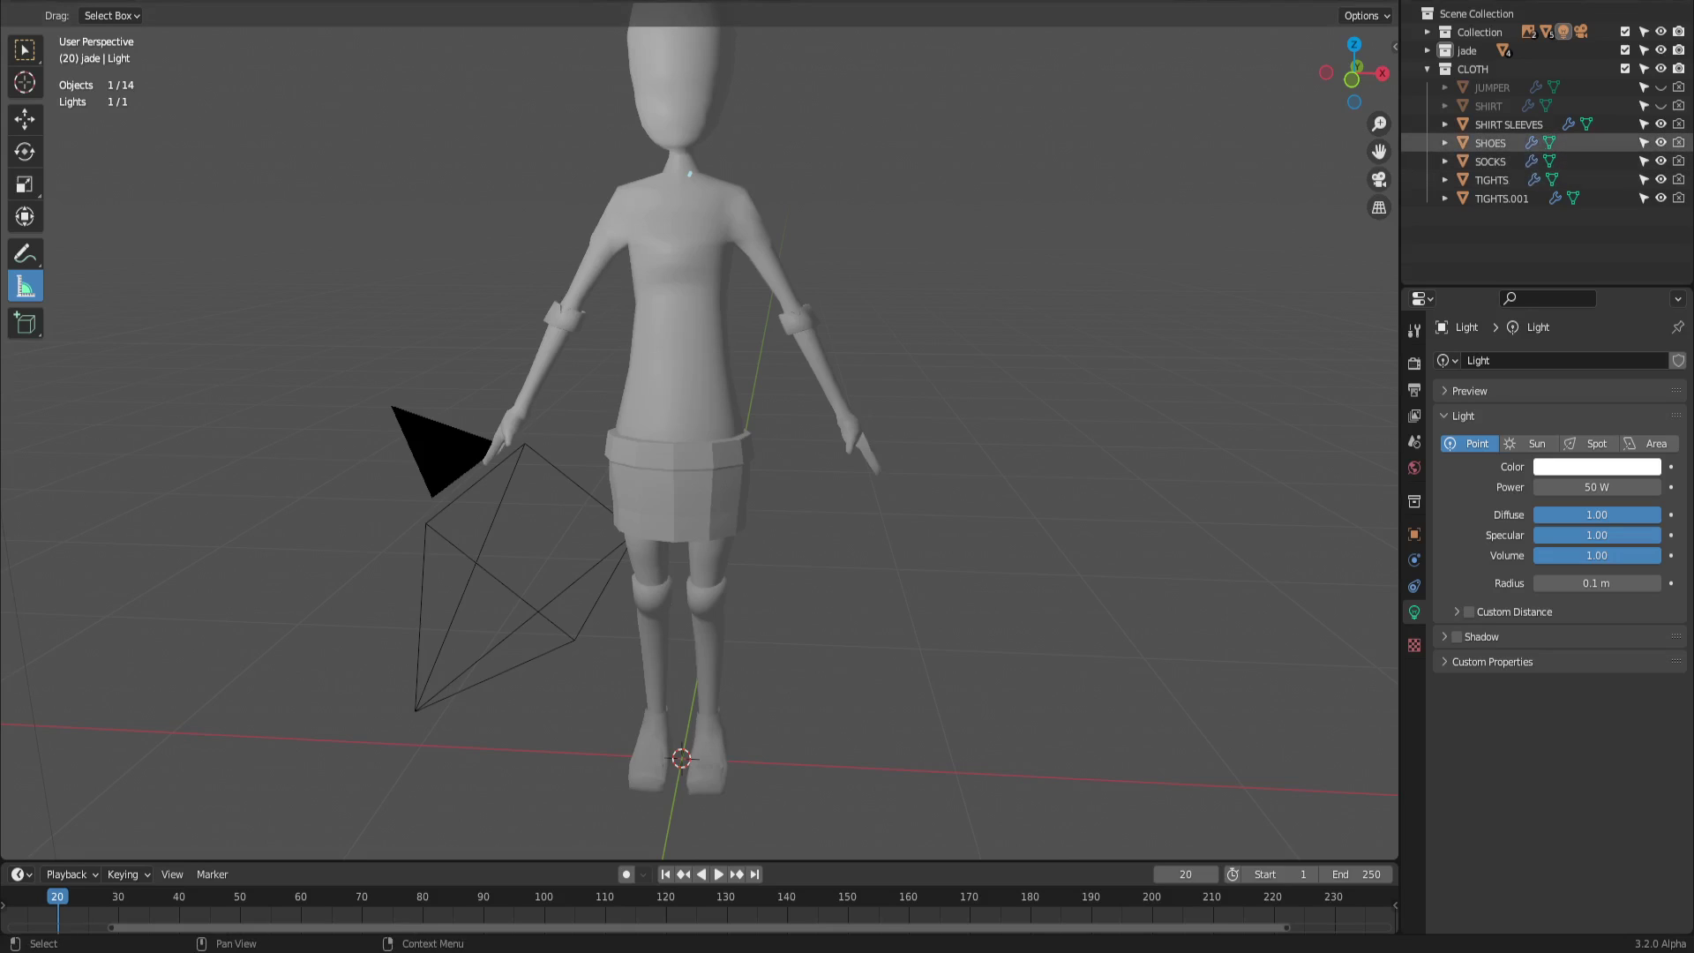
{"action": "left_click", "coordinate": [1660, 123]}
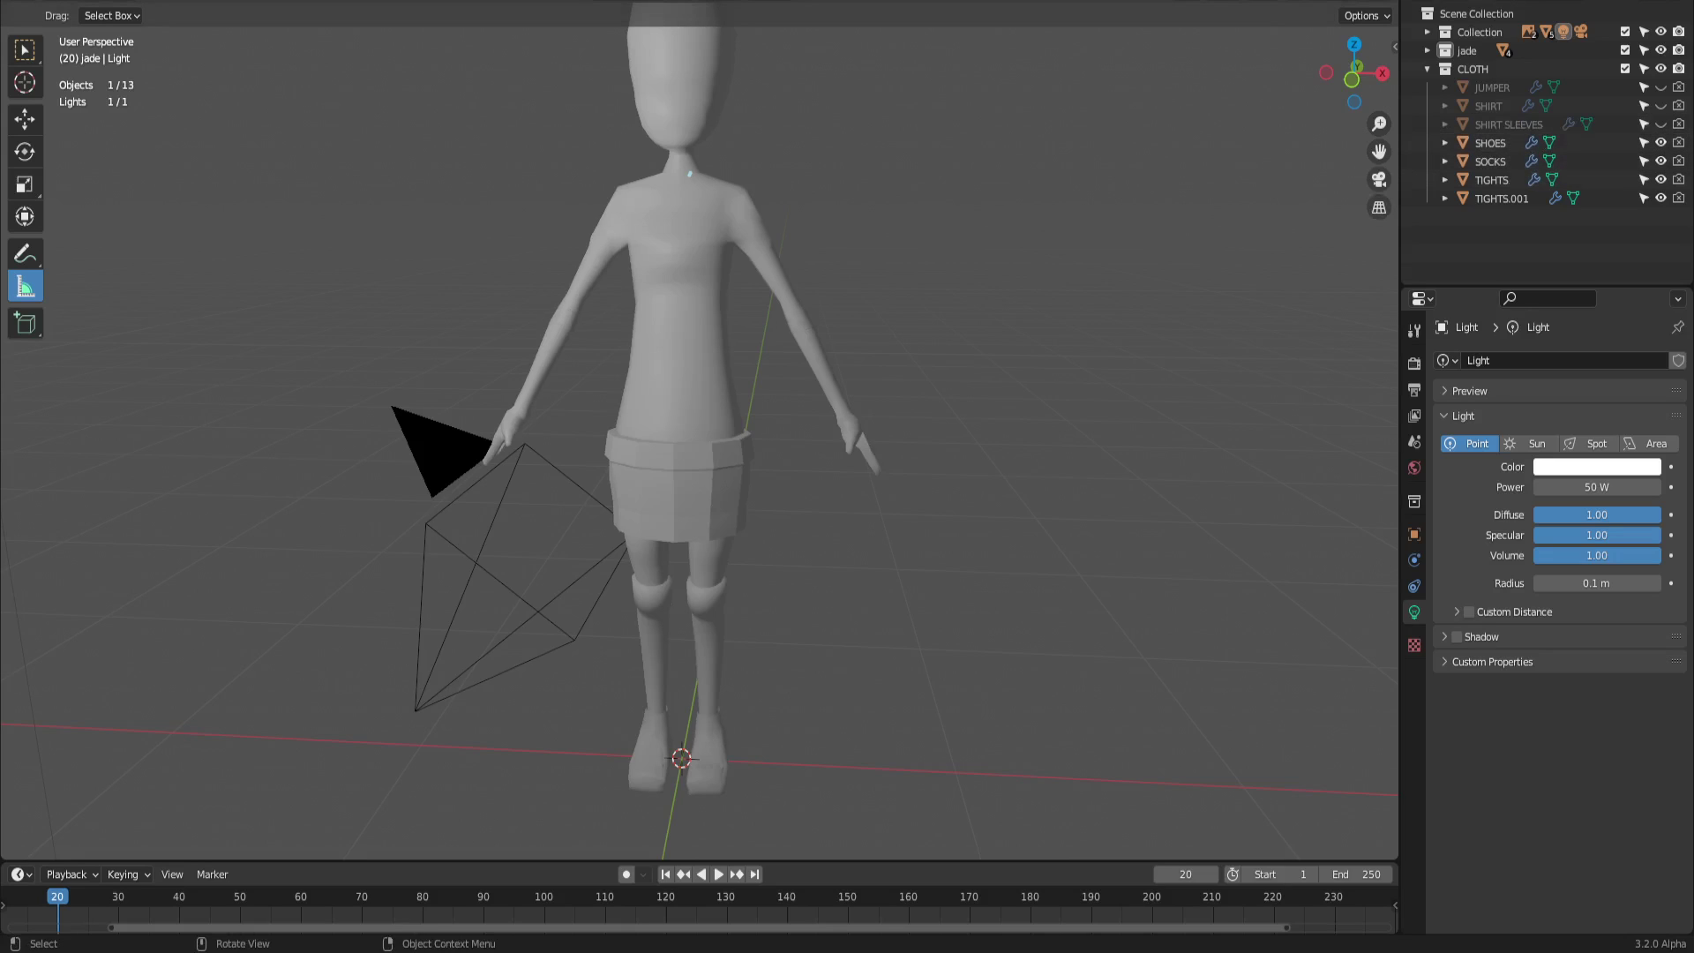
{"action": "mouse_move", "coordinate": [795, 529]}
{"action": "middle_mouse_down"}
{"action": "mouse_move", "coordinate": [688, 529]}
{"action": "mouse_move", "coordinate": [322, 170]}
{"action": "mouse_move", "coordinate": [437, 185]}
{"action": "middle_mouse_up"}
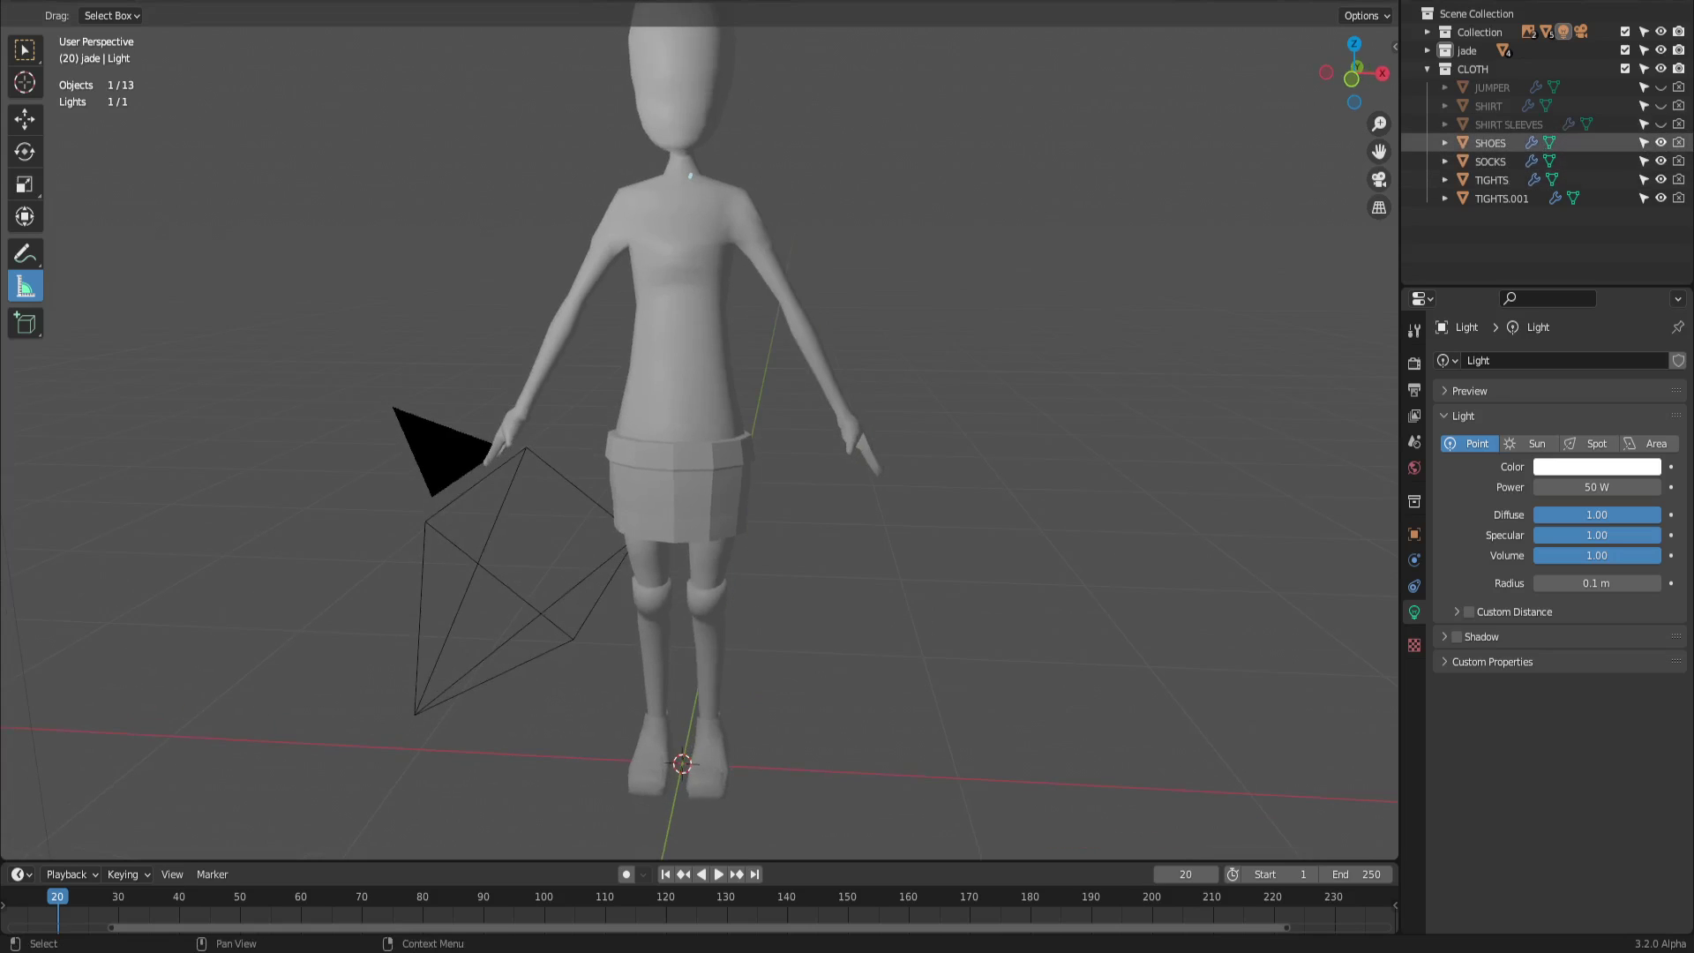
Toggle the SHOES eye icon repeatedly until hidden, then hide SOCKS as well
{"action": "left_click", "coordinate": [1661, 141]}
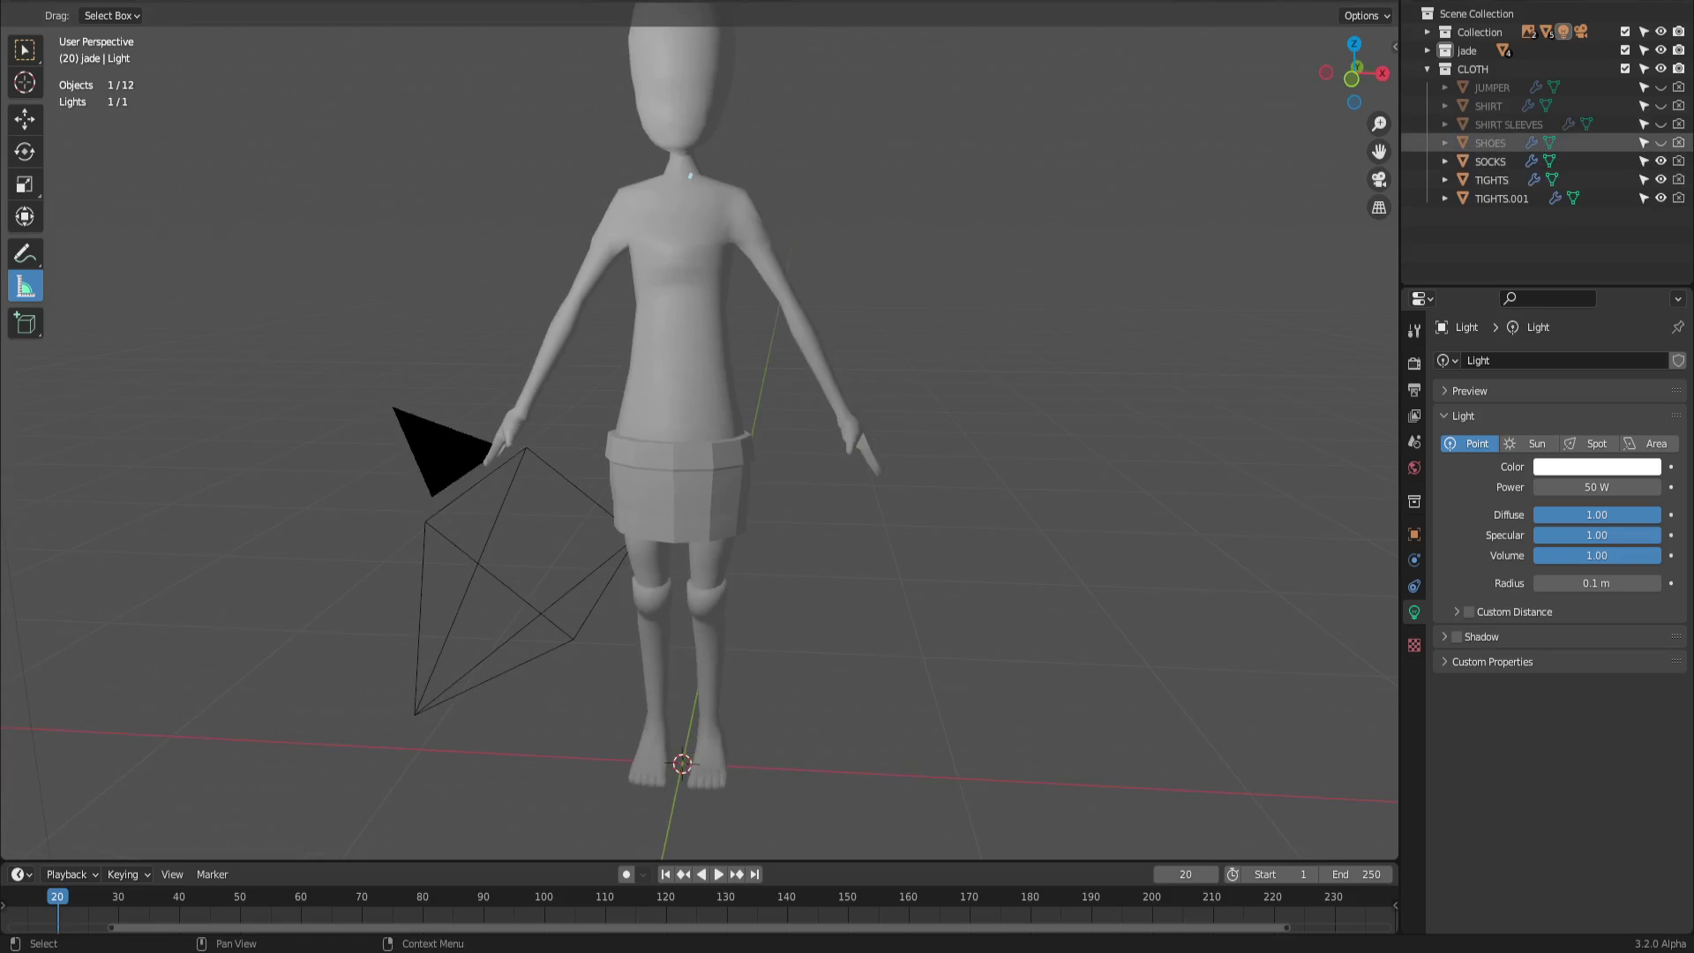
{"action": "left_click", "coordinate": [1661, 142]}
{"action": "left_click", "coordinate": [1661, 142]}
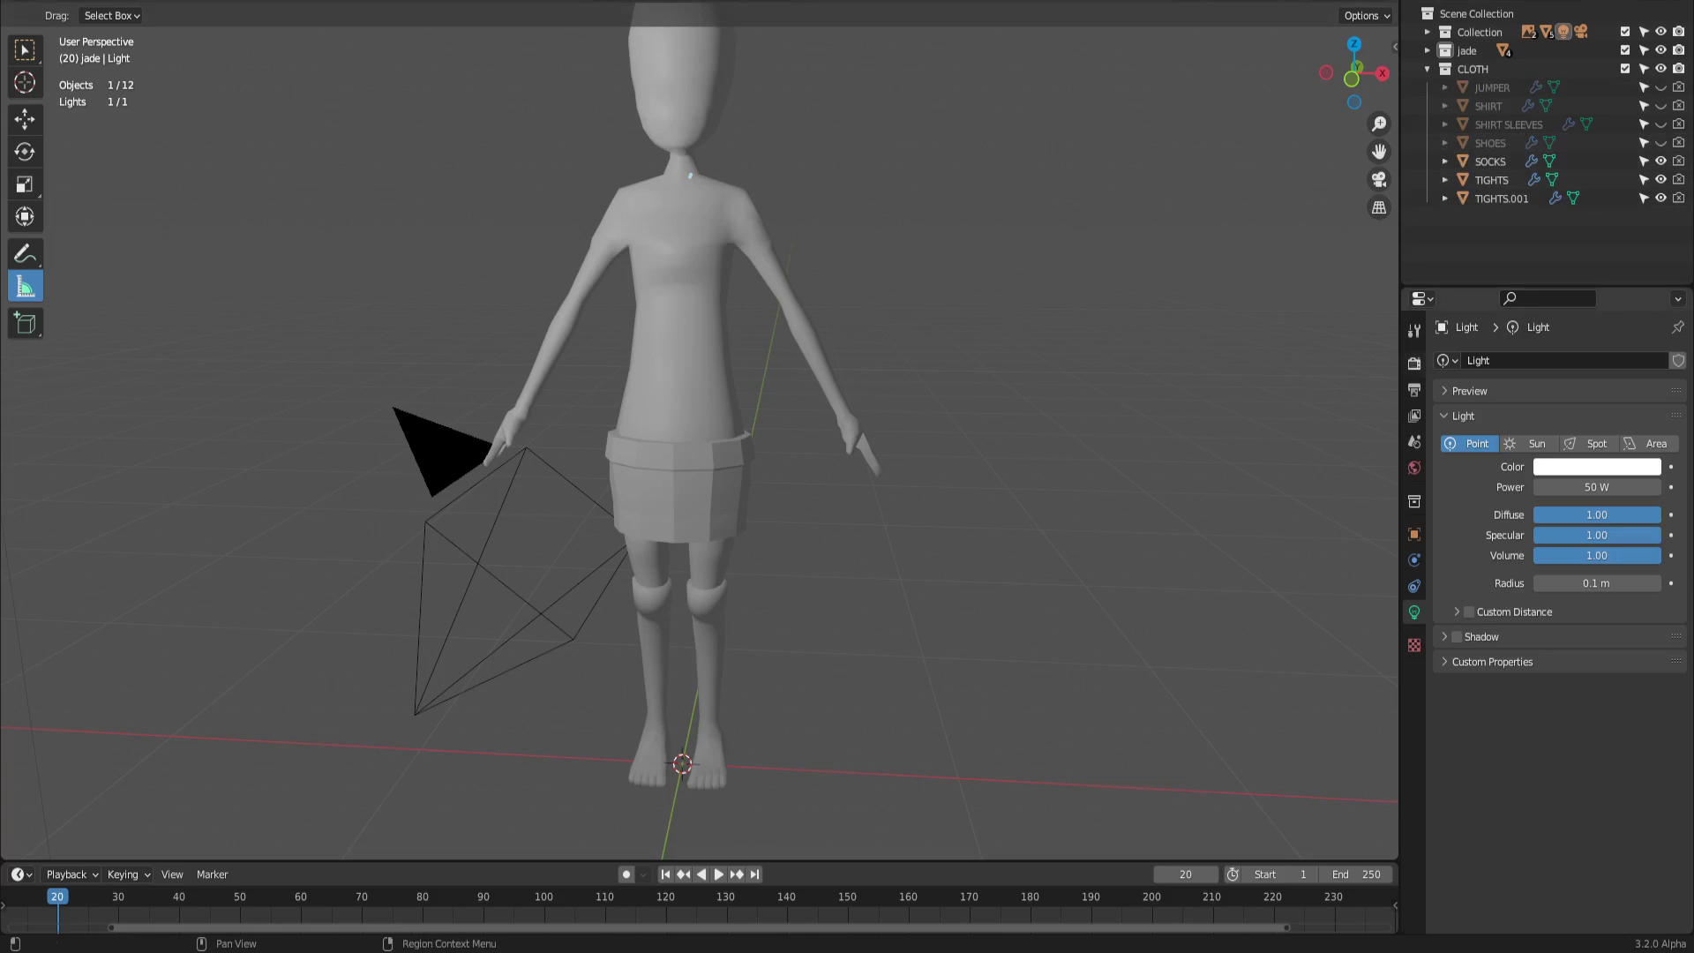
{"action": "left_click", "coordinate": [1661, 141]}
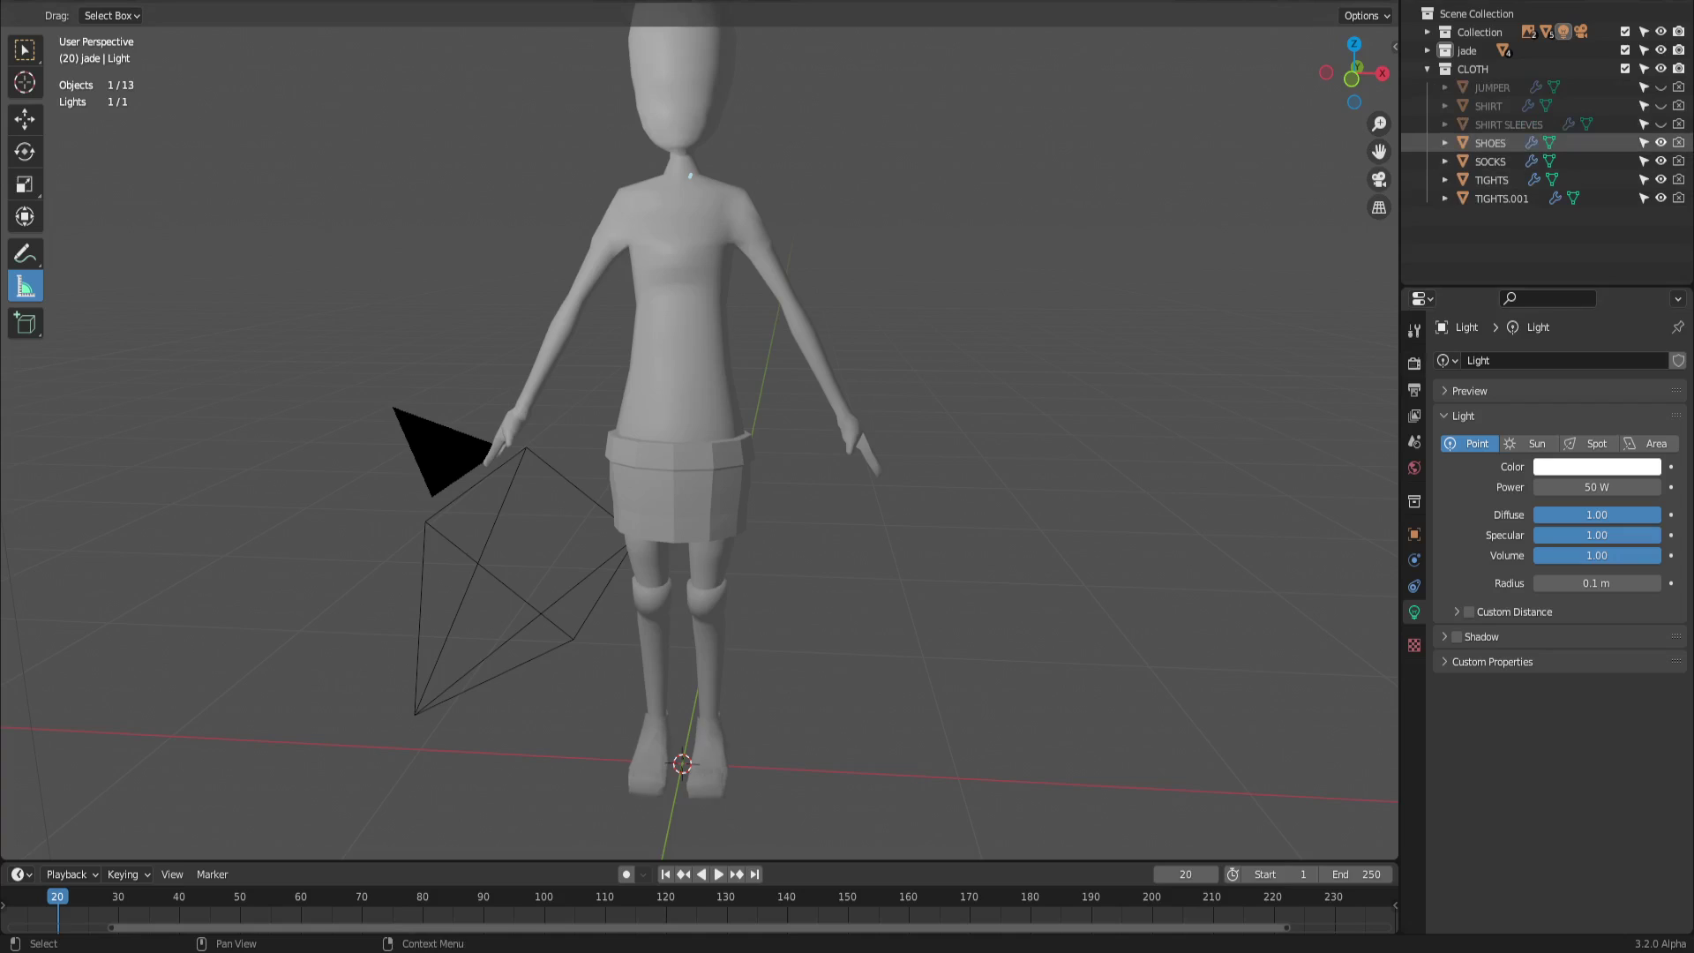
{"action": "left_click", "coordinate": [1661, 141]}
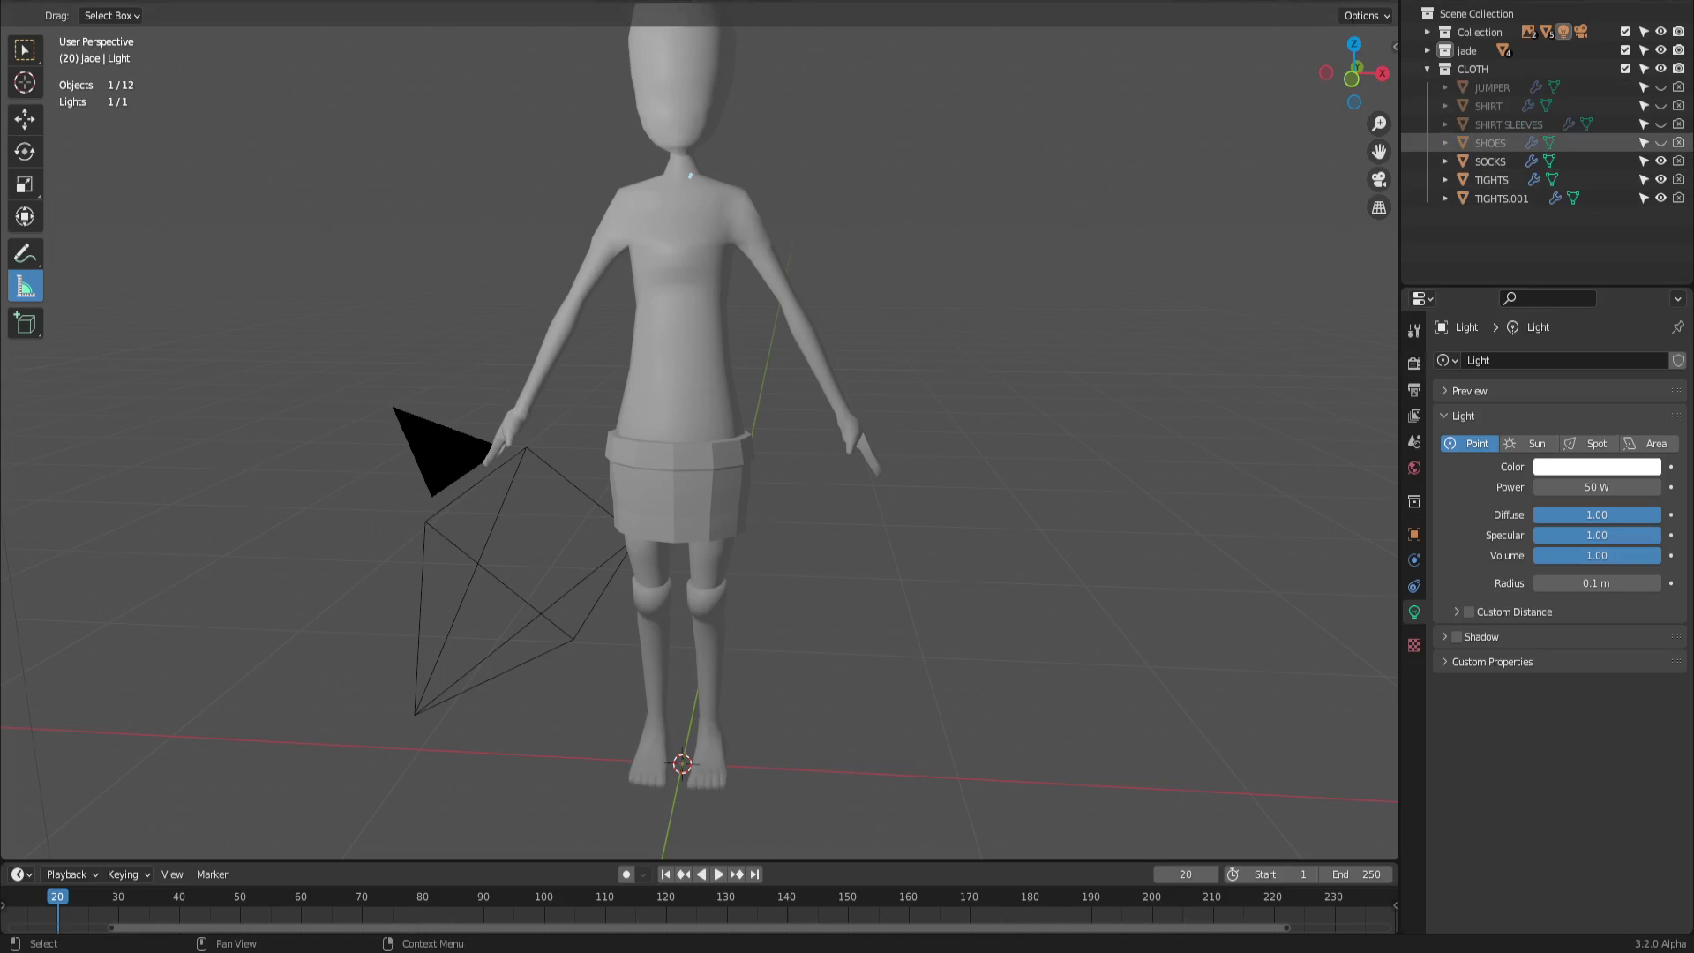
{"action": "left_click", "coordinate": [1661, 141]}
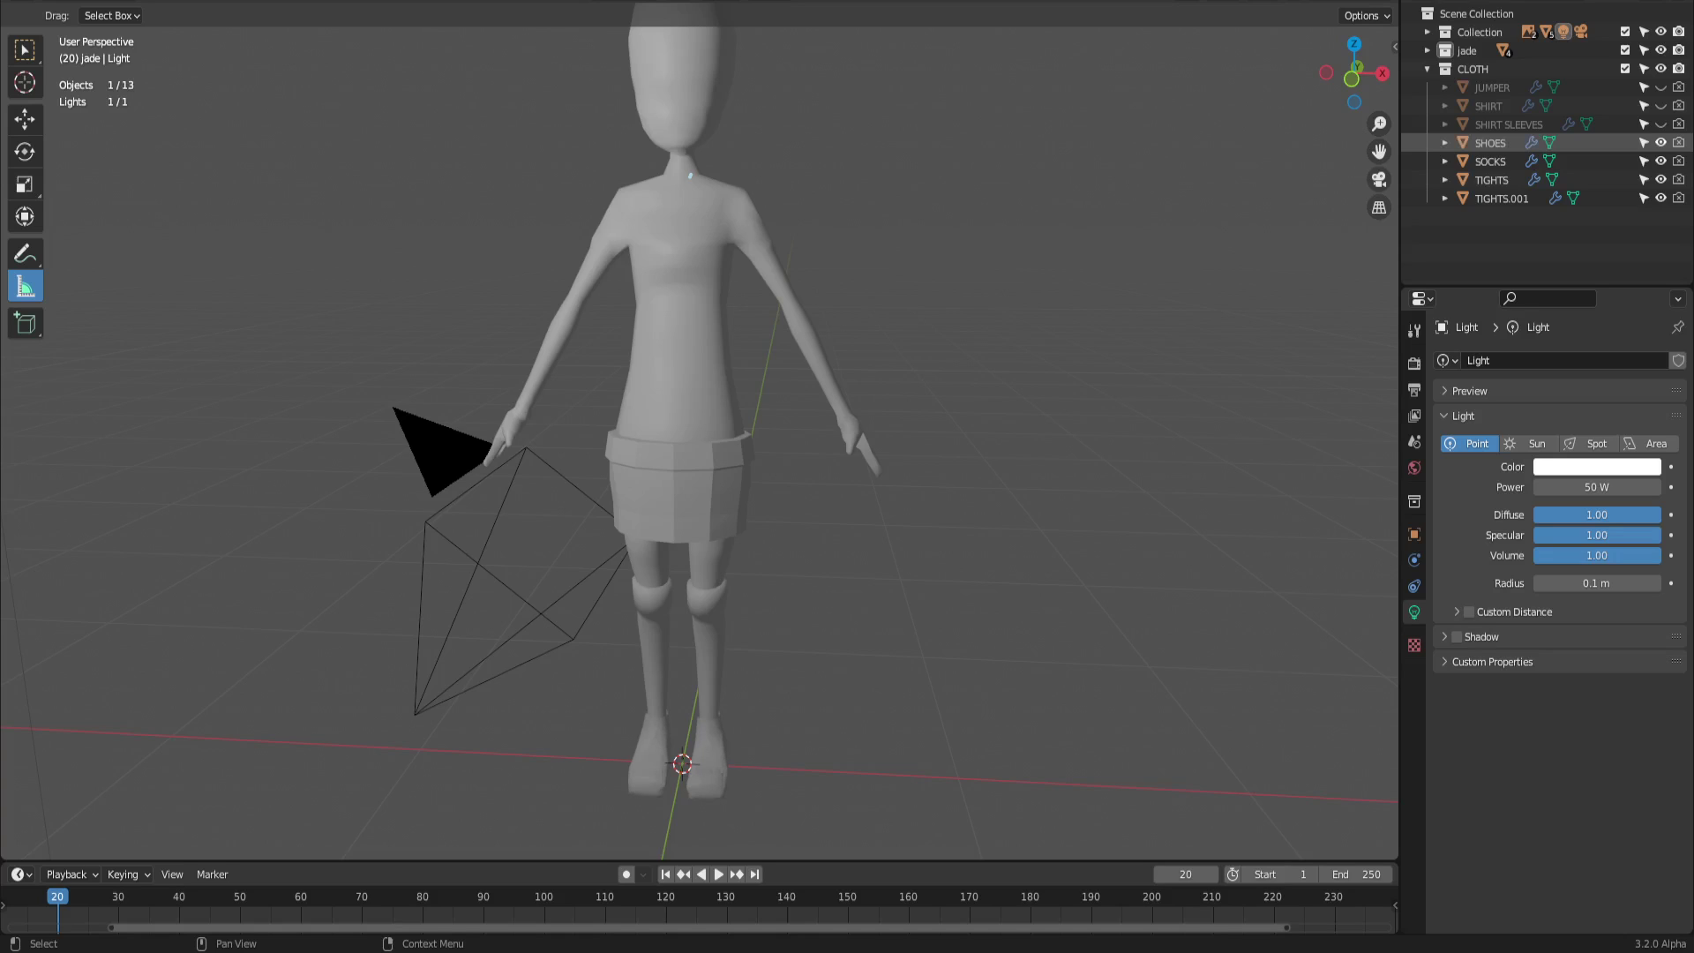
{"action": "left_click", "coordinate": [1660, 142]}
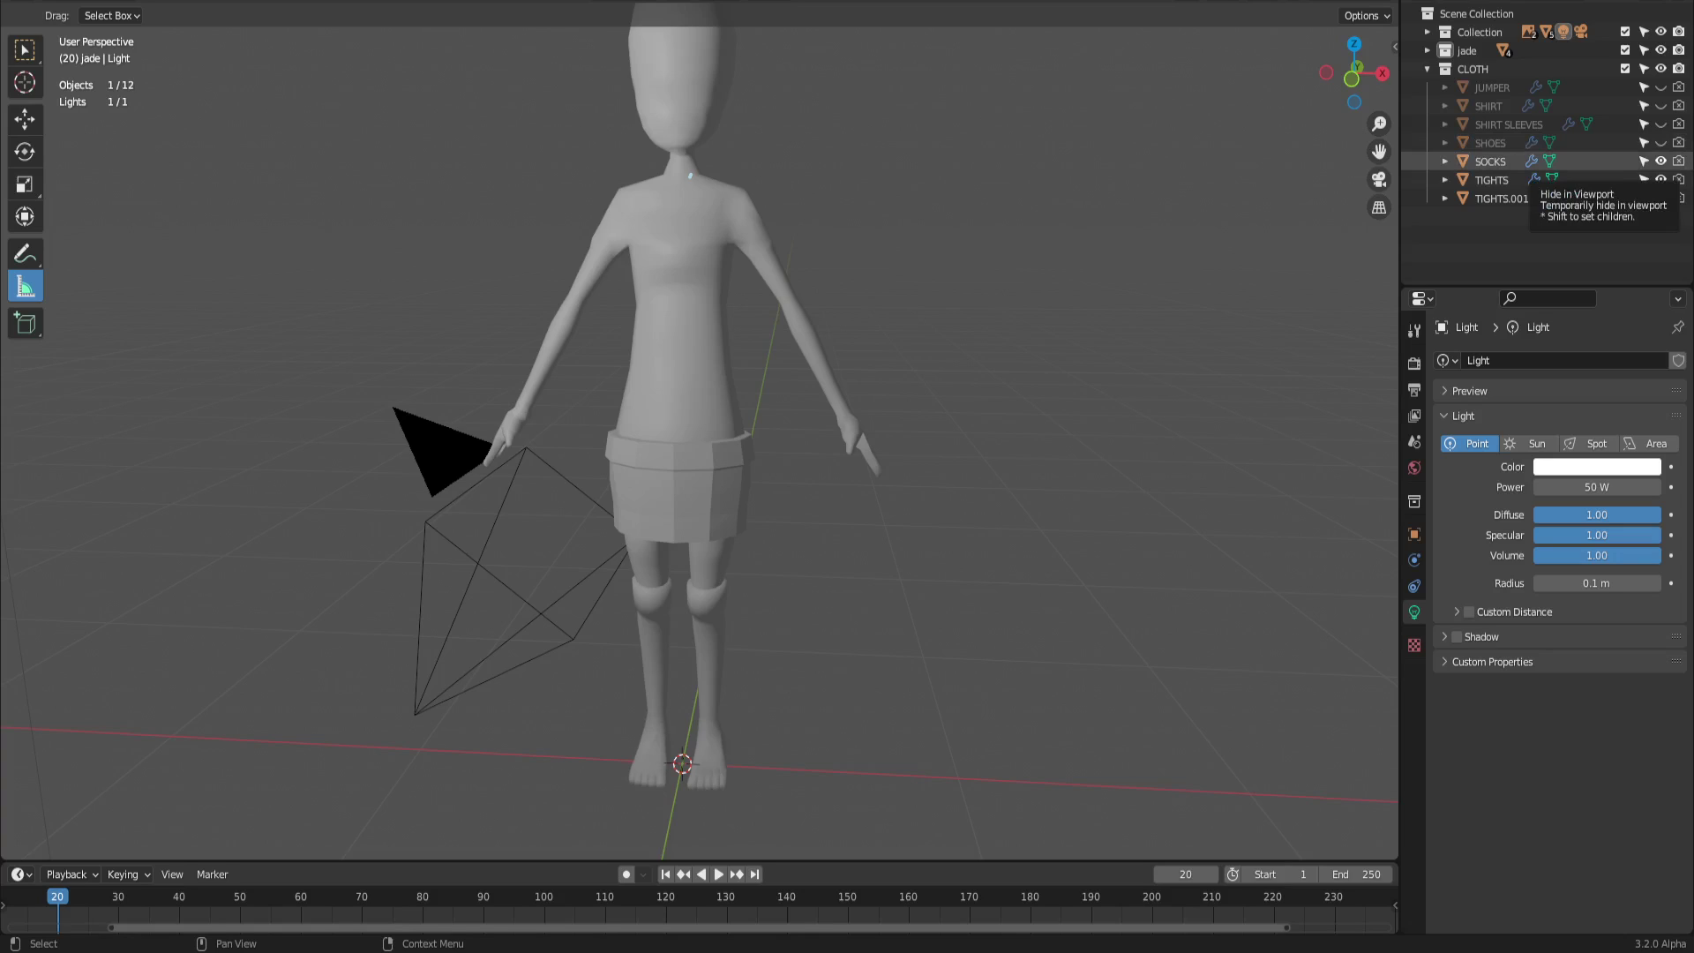
{"action": "left_click", "coordinate": [1660, 161]}
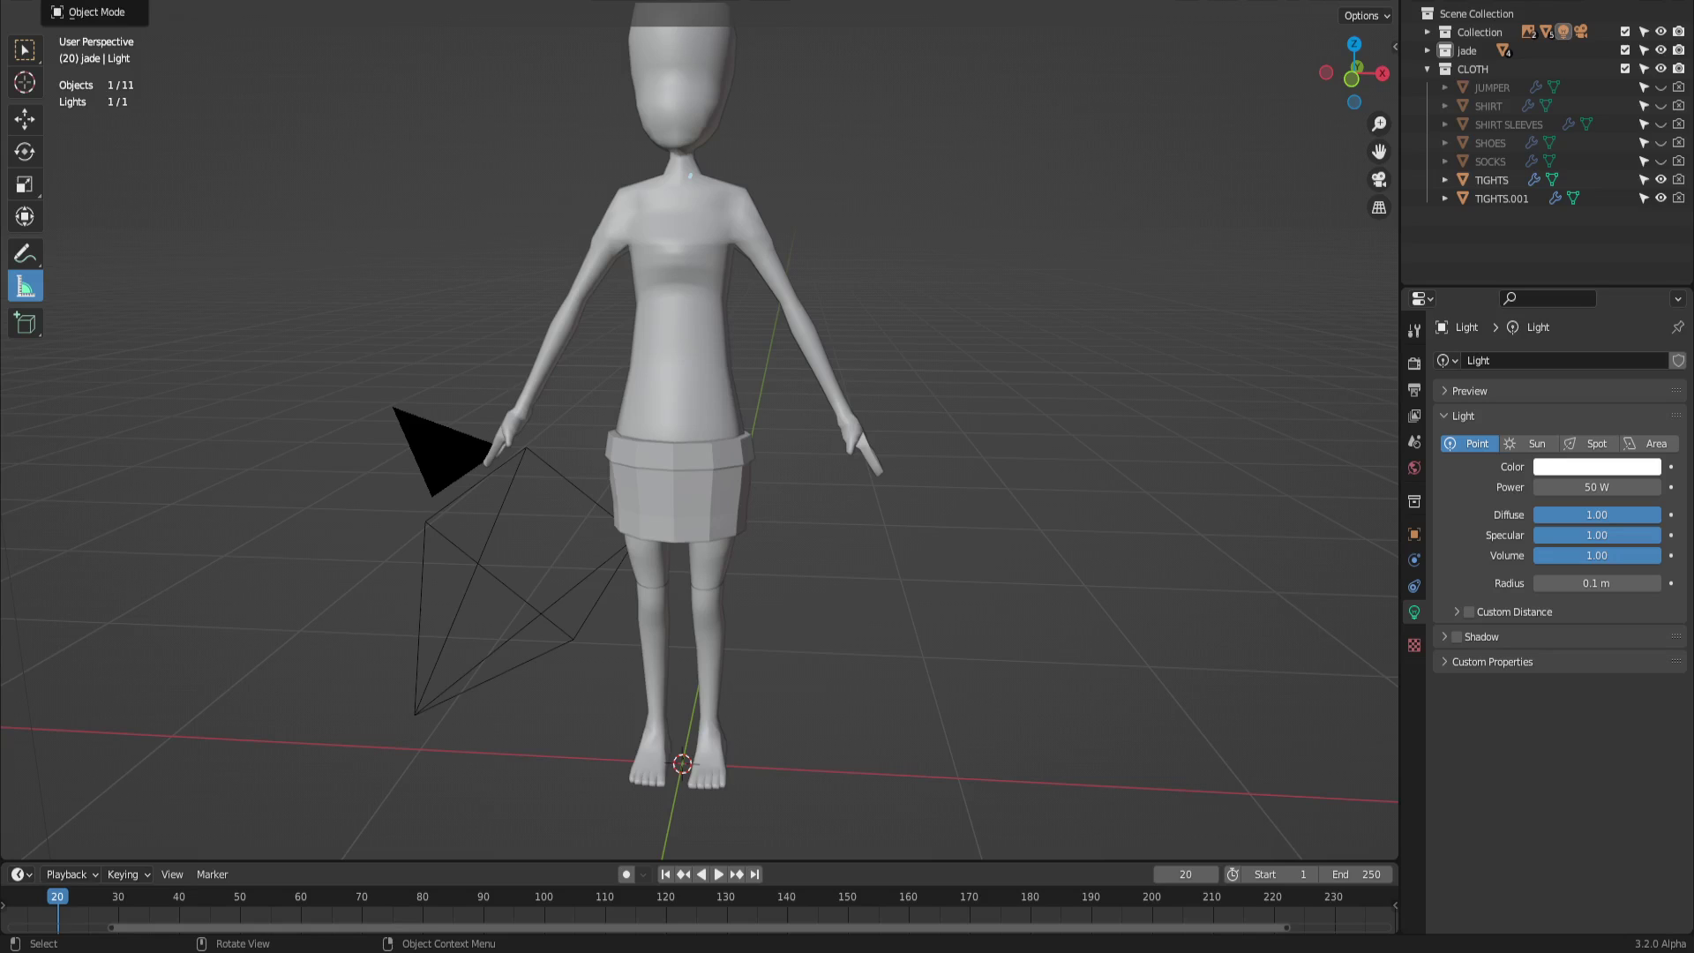
Select body mesh JADE.001, enter Edit Mode, return to Object Mode and deselect all
{"action": "left_click", "coordinate": [675, 292]}
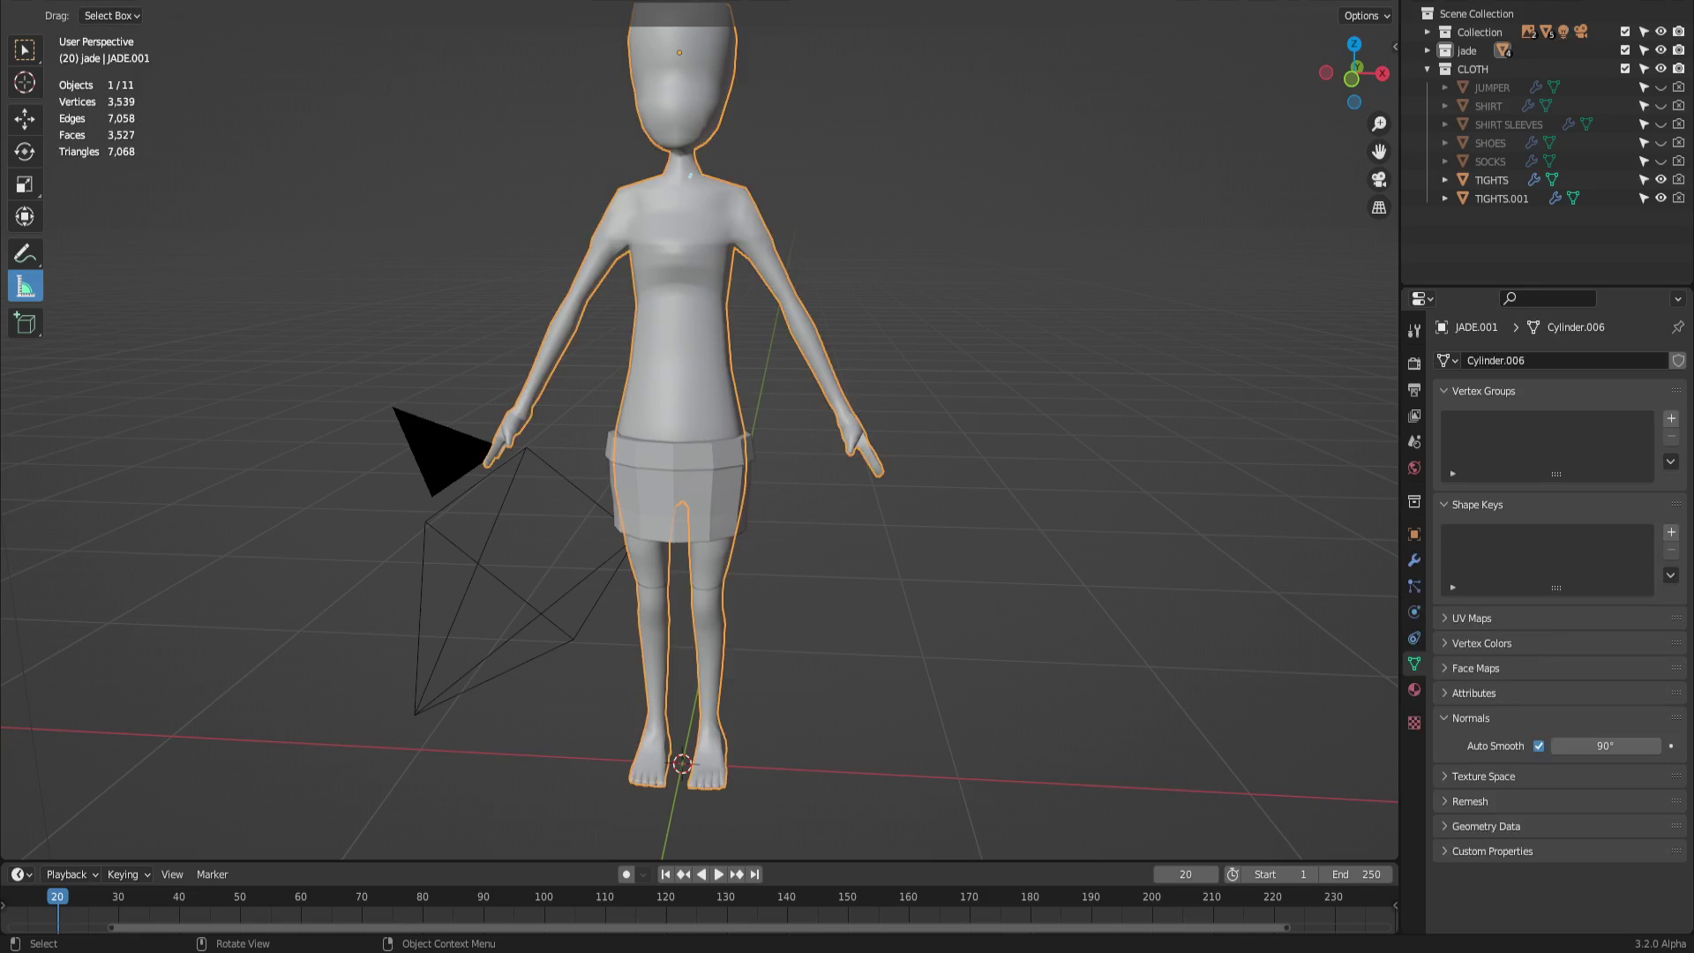
{"action": "left_click", "coordinate": [93, 14]}
{"action": "left_click", "coordinate": [94, 33]}
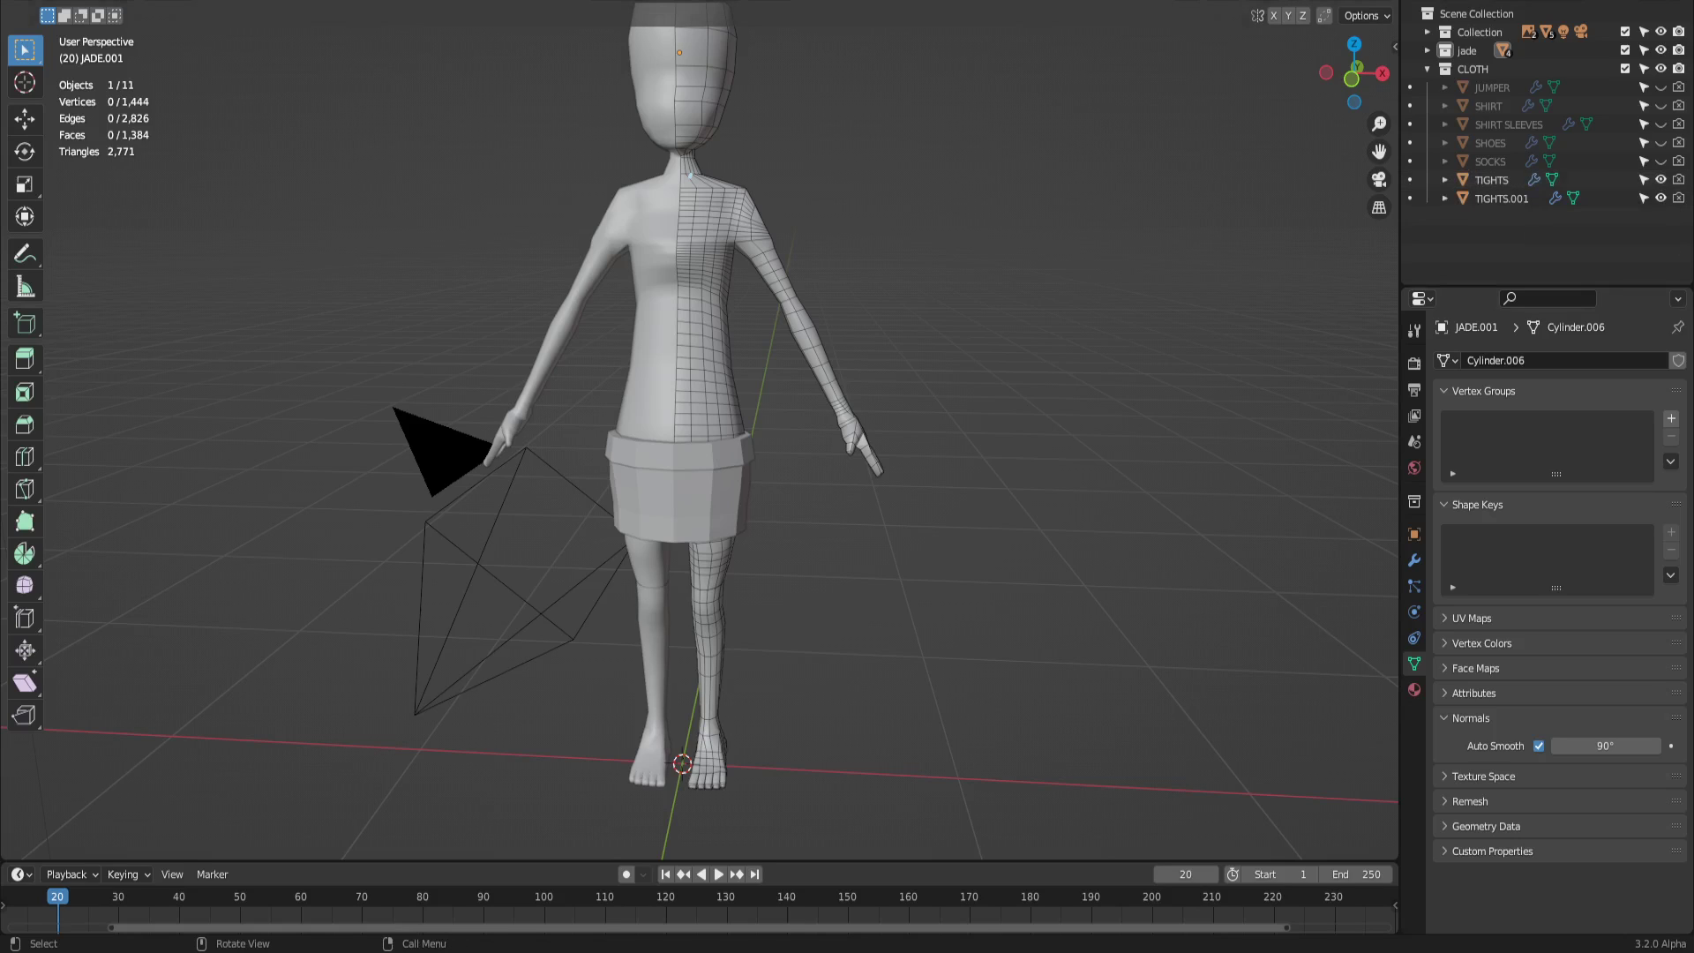
{"action": "left_click", "coordinate": [93, 15]}
{"action": "left_click", "coordinate": [93, 12]}
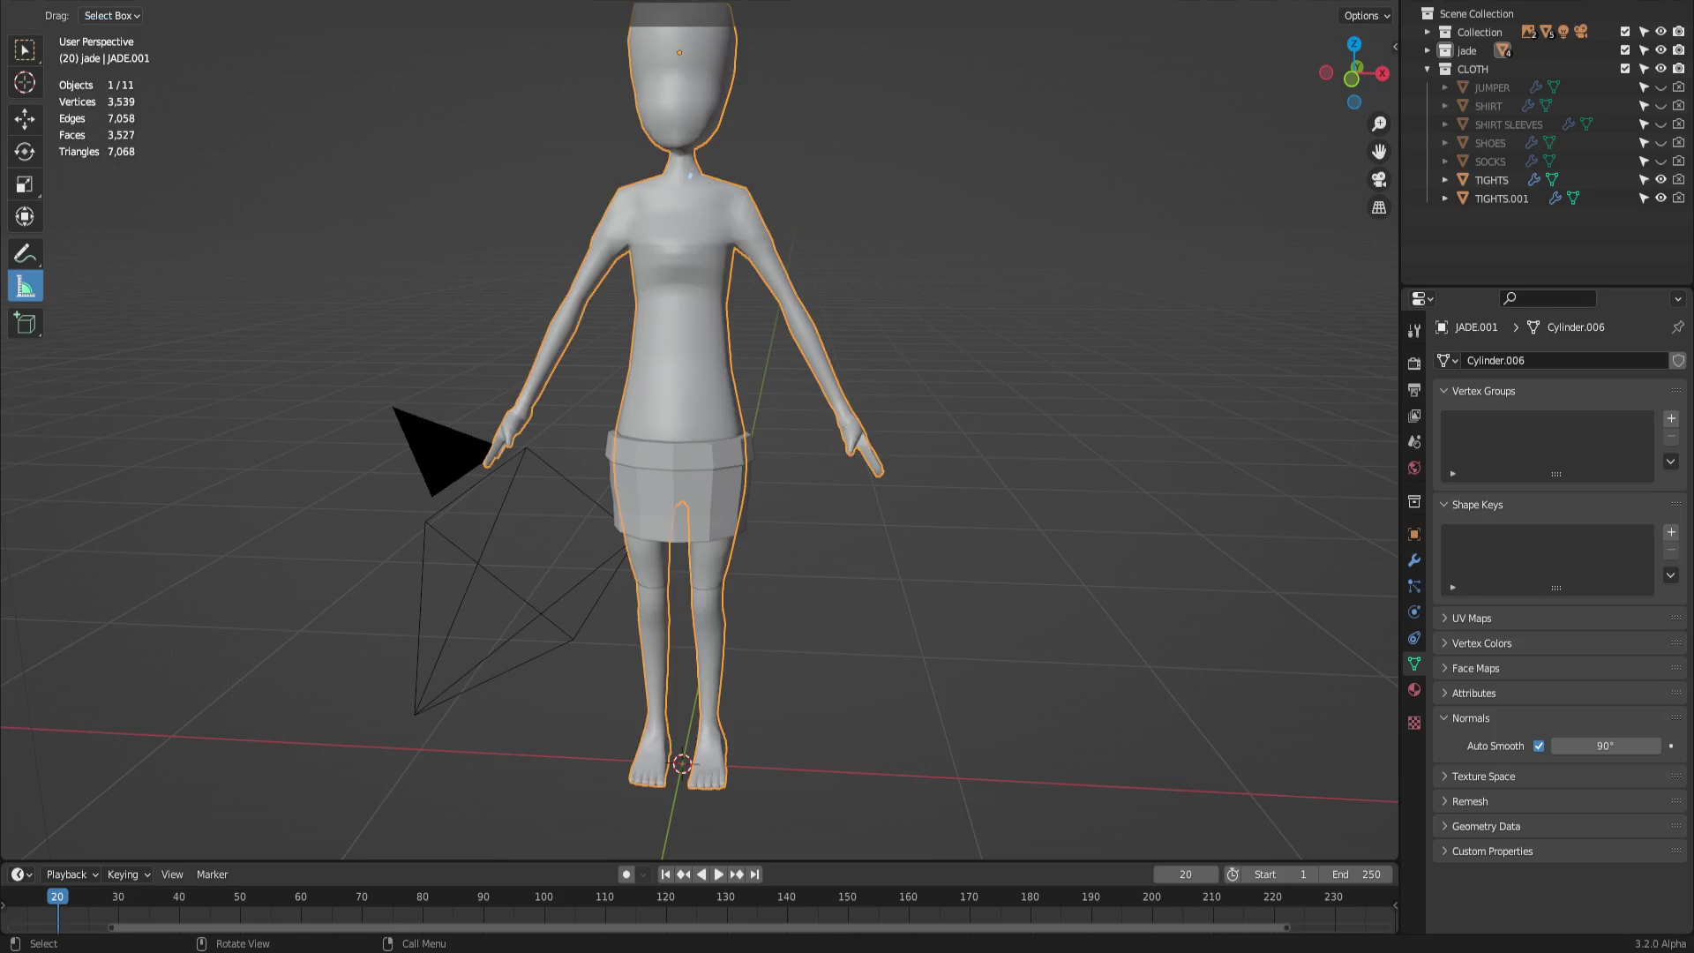
{"action": "key", "text": "alt+a"}
{"action": "scroll", "coordinate": [699, 430], "scroll_direction": "up", "scroll_amount": 3}
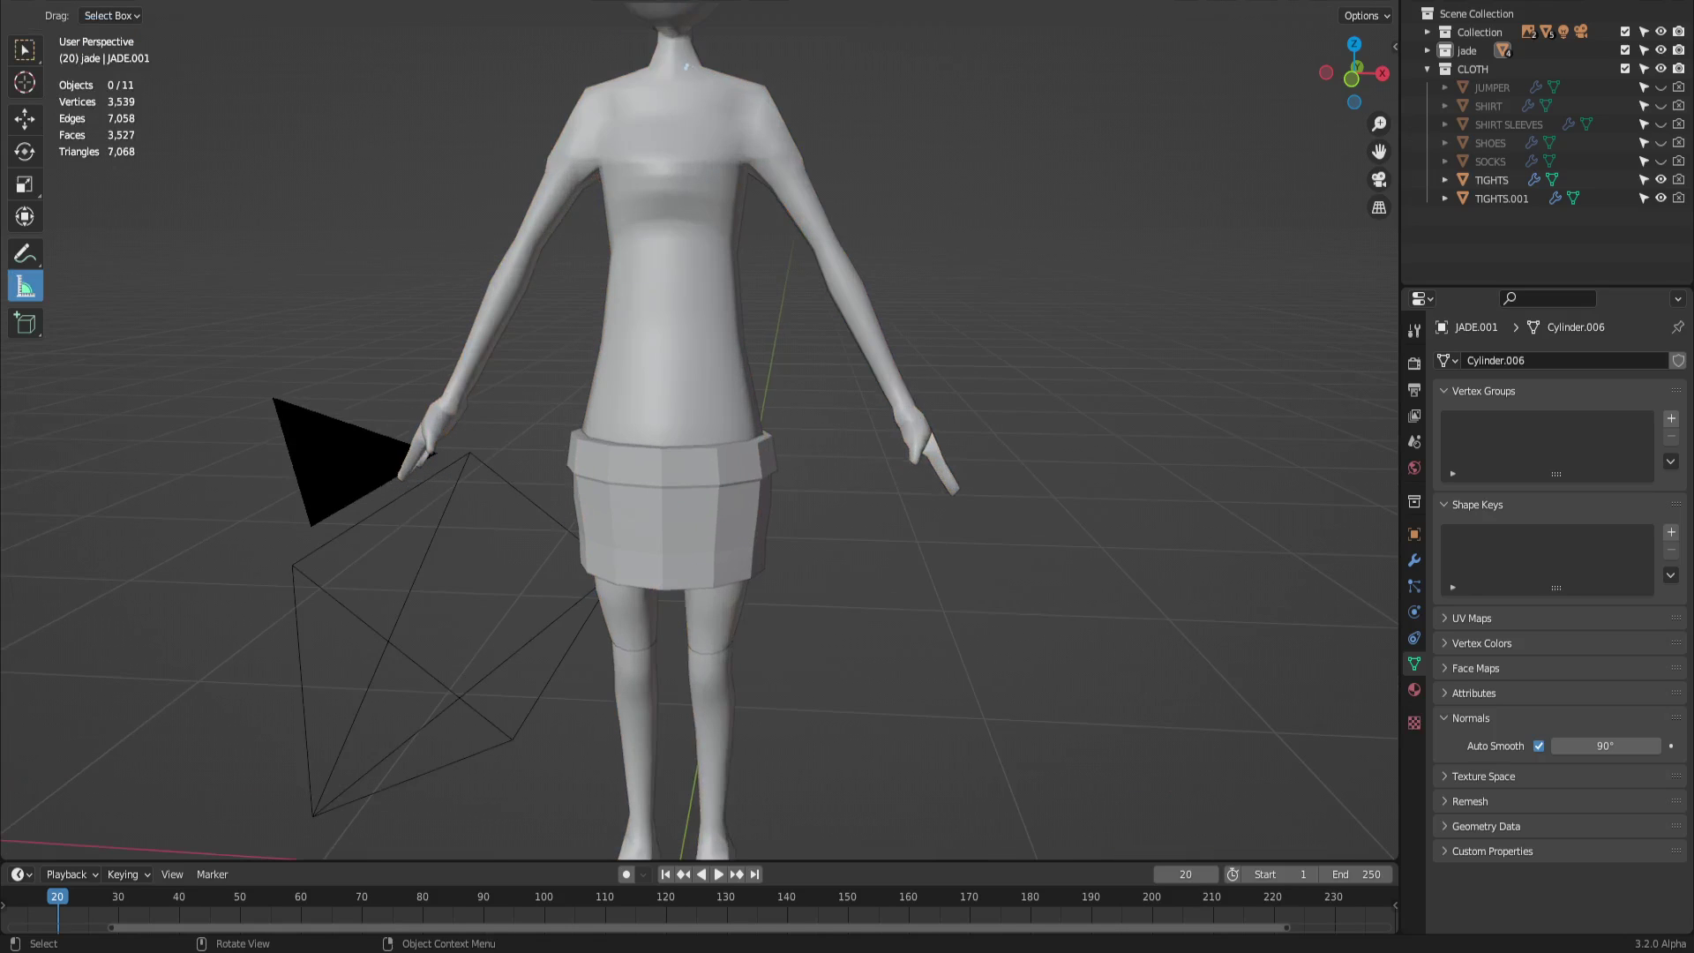
Hide and then re-show the TIGHTS layer from the Outliner
{"action": "middle_click_drag", "start_coordinate": [698, 430], "coordinate": [699, 397]}
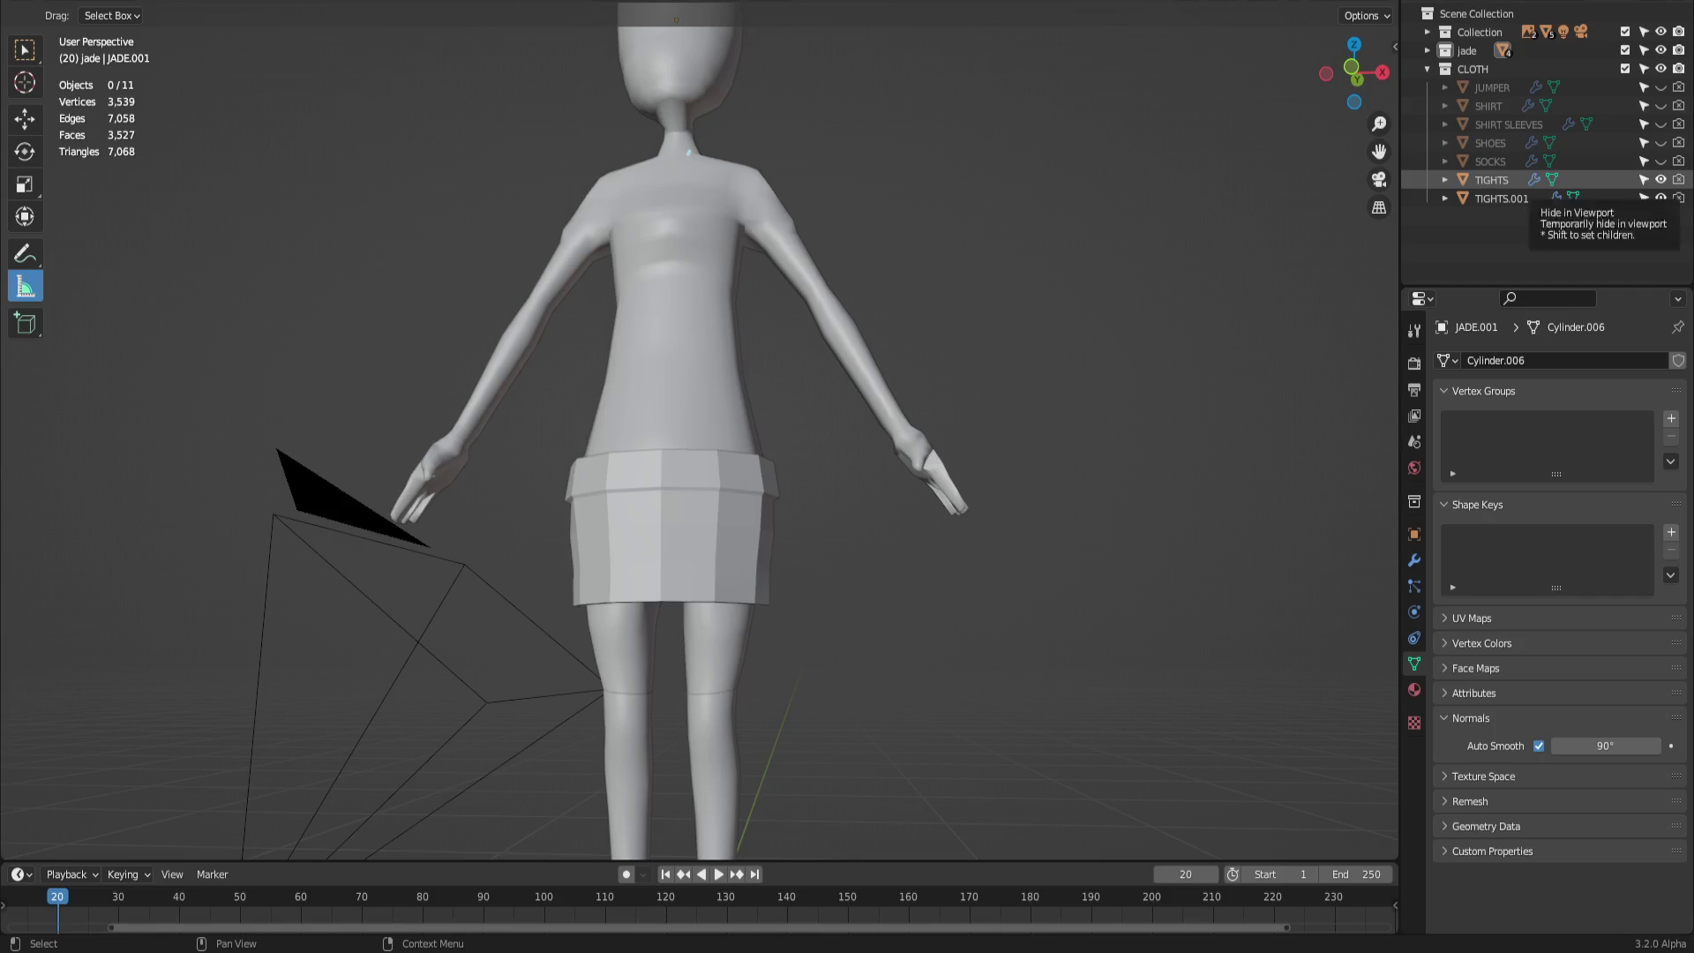
{"action": "left_click", "coordinate": [1661, 179]}
{"action": "left_click", "coordinate": [1661, 179]}
{"action": "middle_click_drag", "start_coordinate": [1059, 529], "coordinate": [953, 529]}
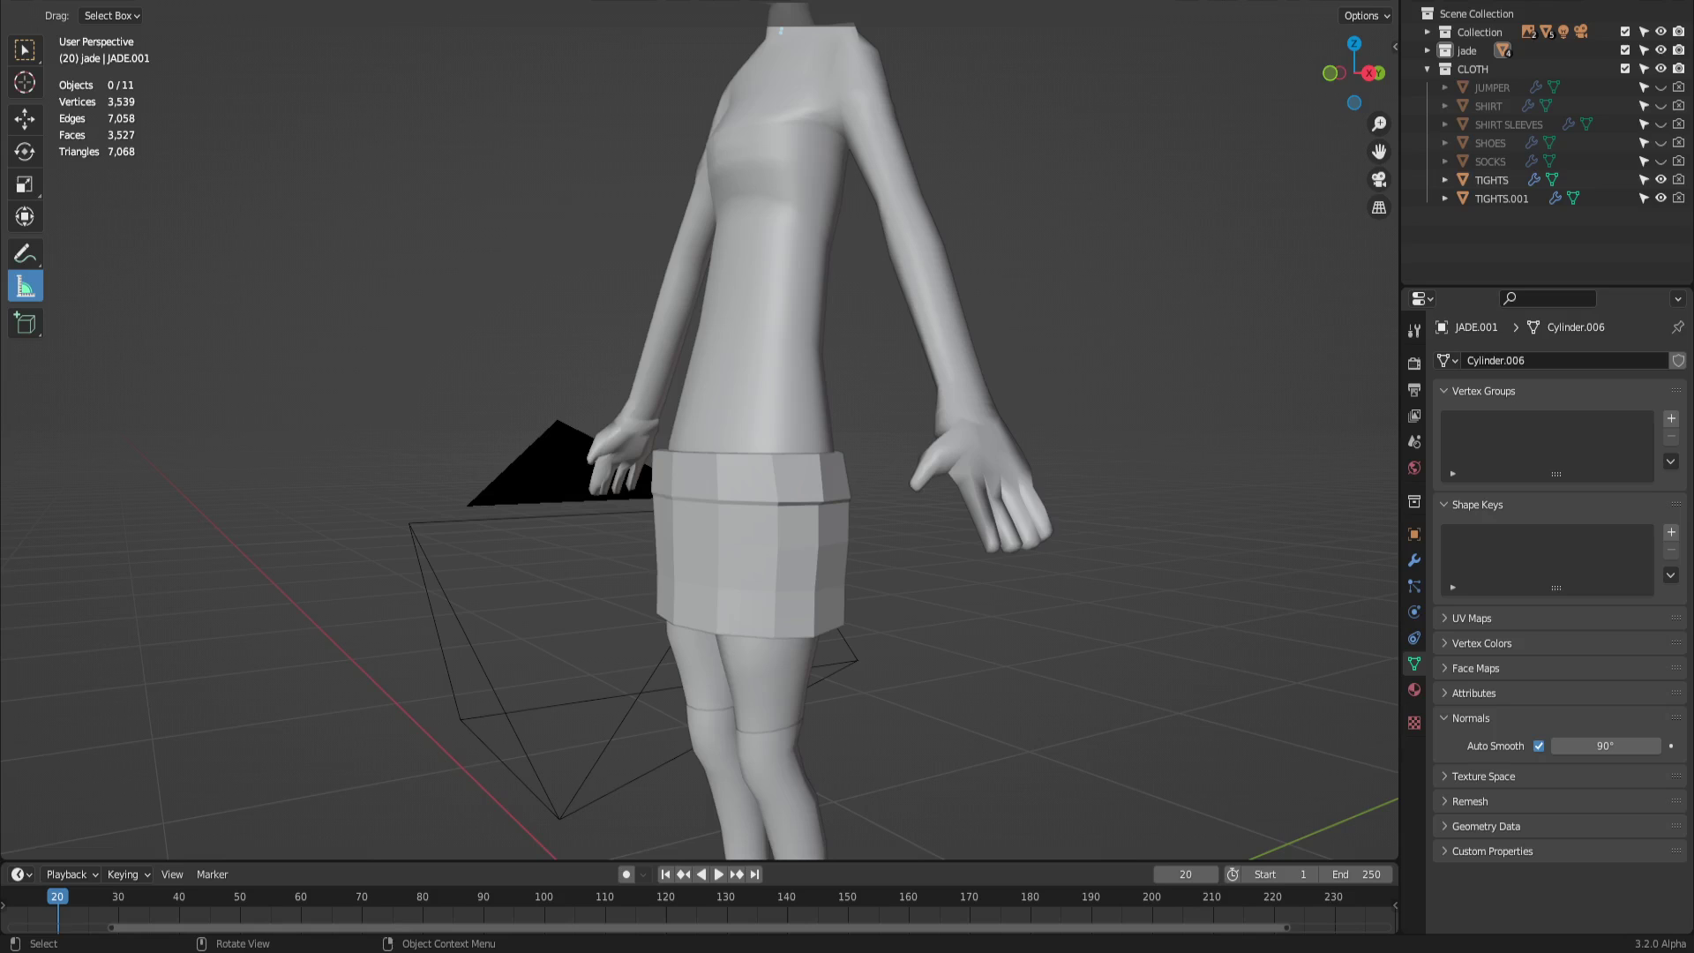
{"action": "scroll", "coordinate": [701, 464], "scroll_direction": "down", "scroll_amount": 5}
{"action": "mouse_move", "coordinate": [701, 463]}
{"action": "middle_mouse_down"}
{"action": "mouse_move", "coordinate": [635, 463]}
{"action": "mouse_move", "coordinate": [794, 464]}
{"action": "mouse_move", "coordinate": [702, 464]}
{"action": "middle_mouse_up"}
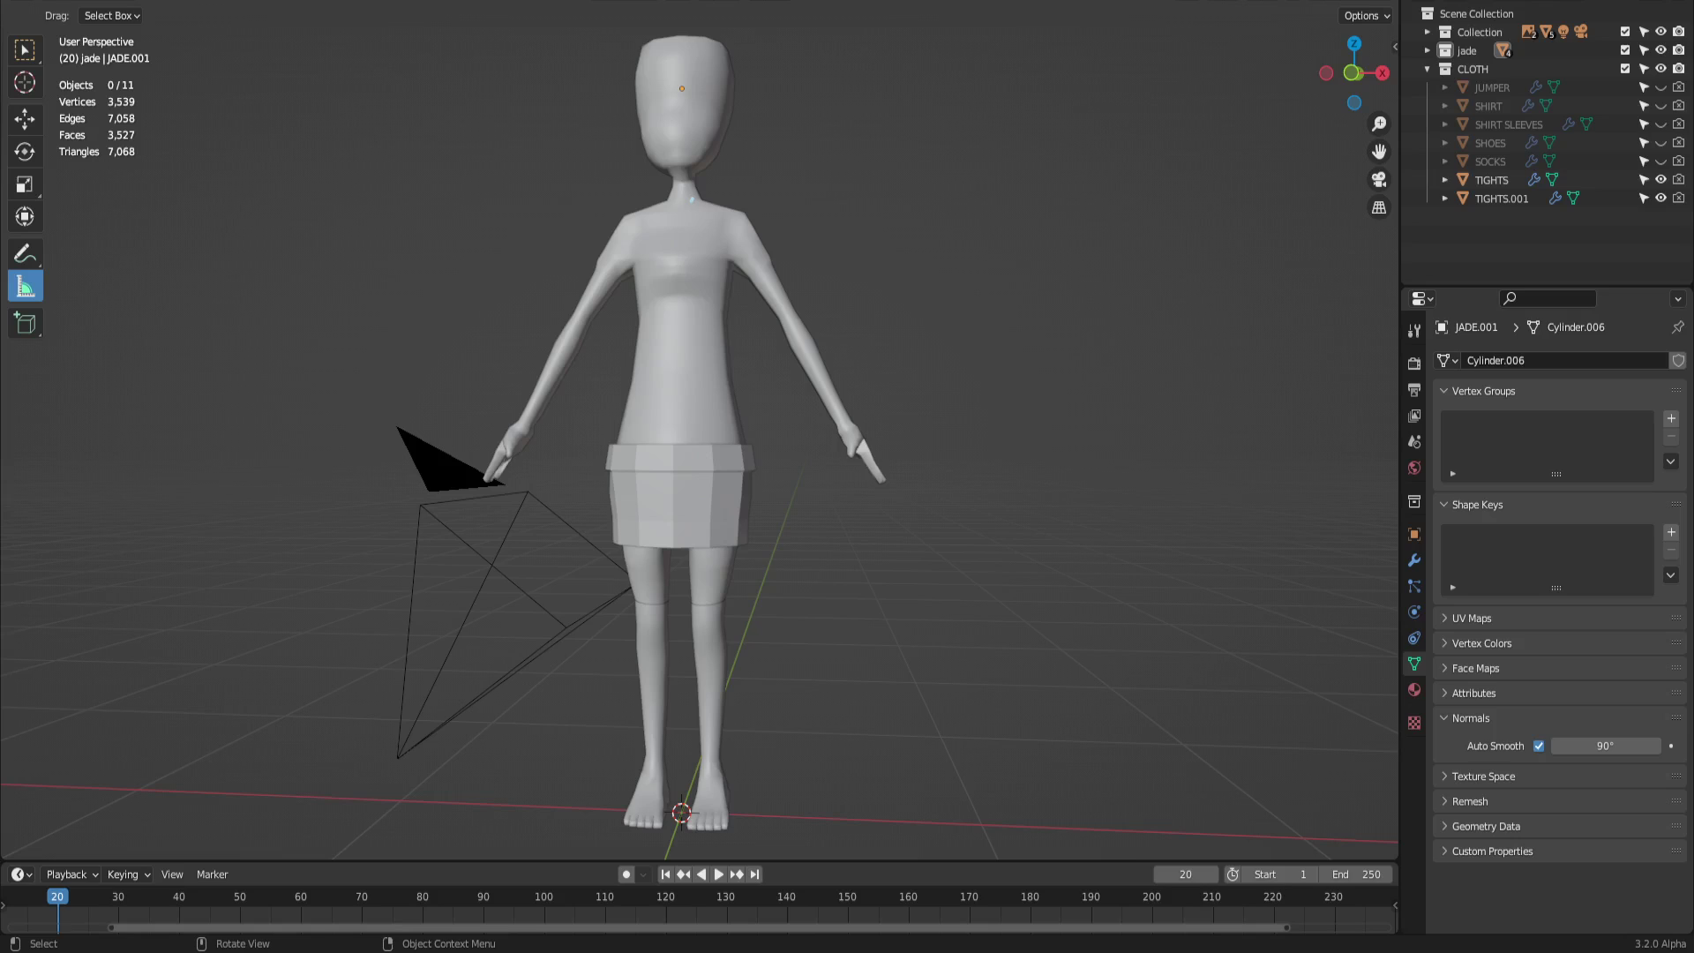
Hide TIGHTS and TIGHTS.001 with H, select the skirt, then show both tights layers again
{"action": "key", "text": "h"}
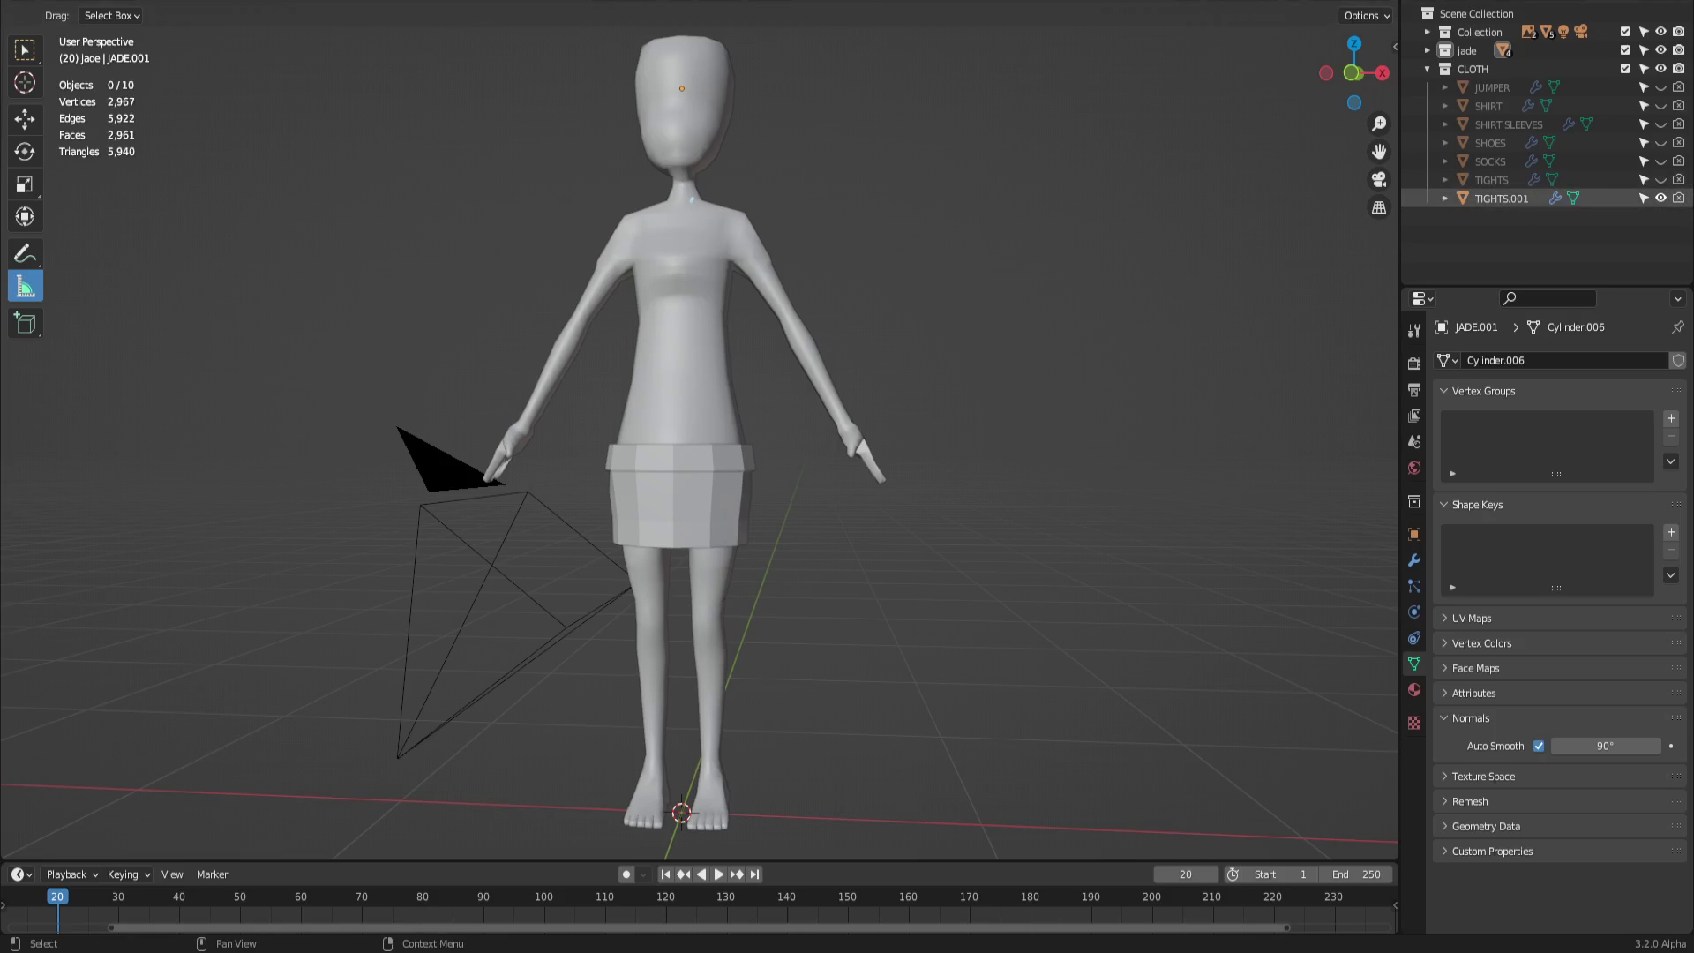
{"action": "key", "text": "h"}
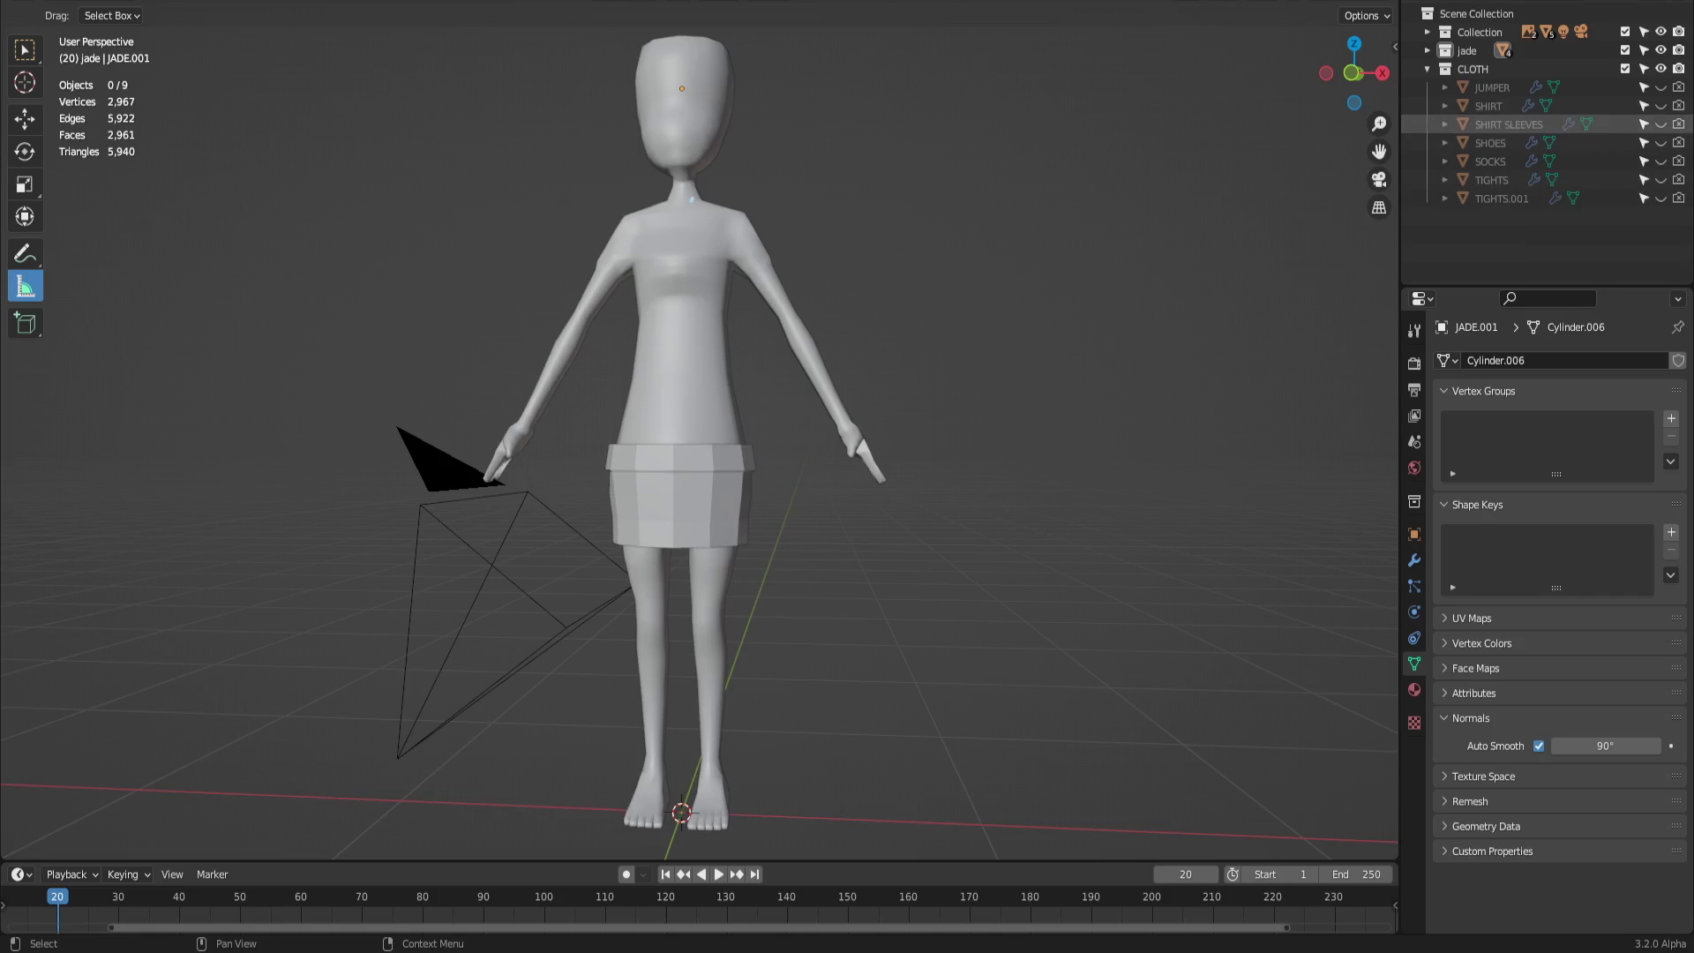
{"action": "left_click", "coordinate": [678, 503]}
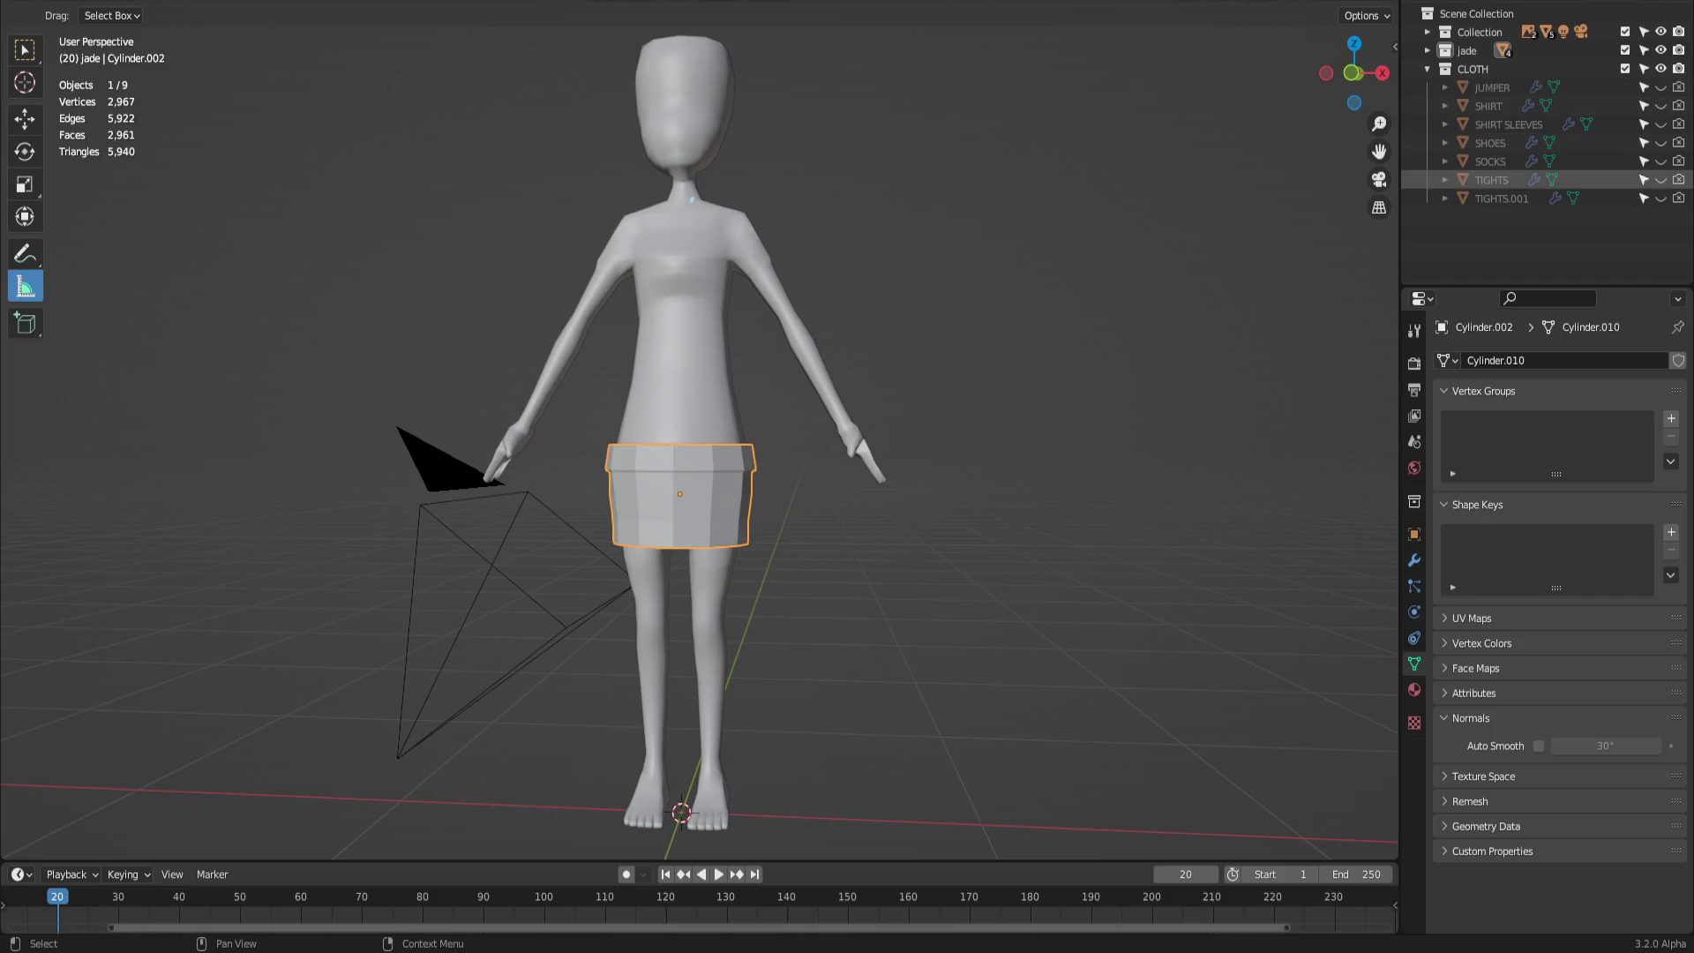
{"action": "left_click", "coordinate": [1661, 197]}
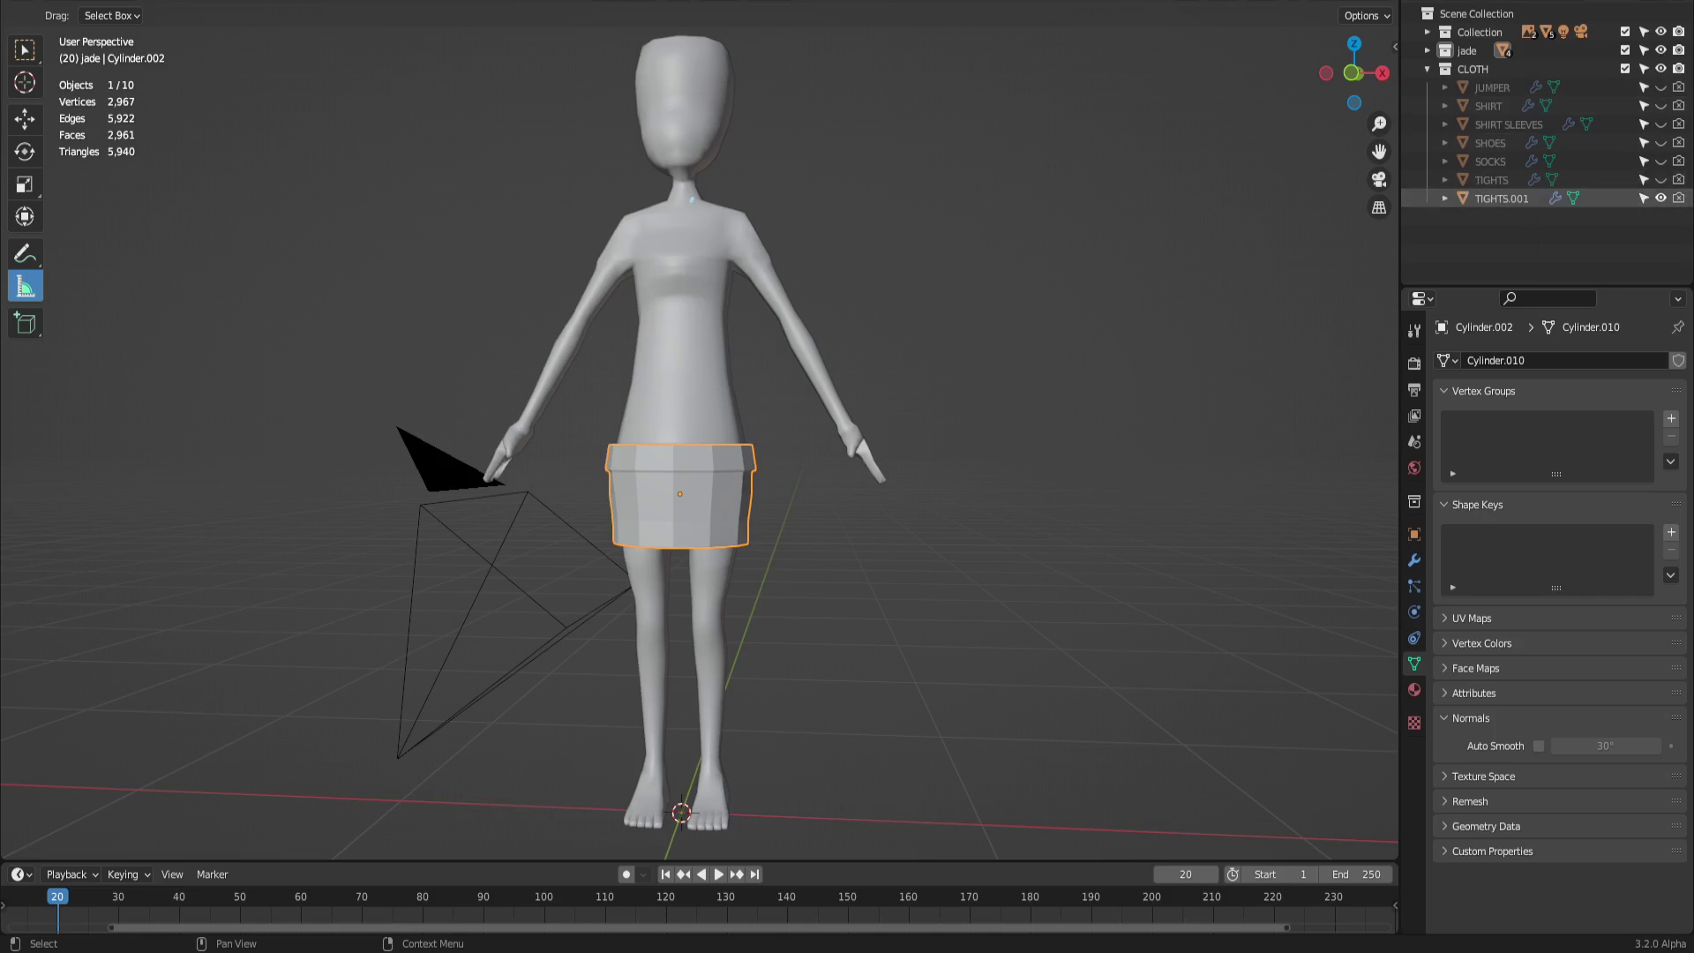
{"action": "left_click", "coordinate": [1660, 178]}
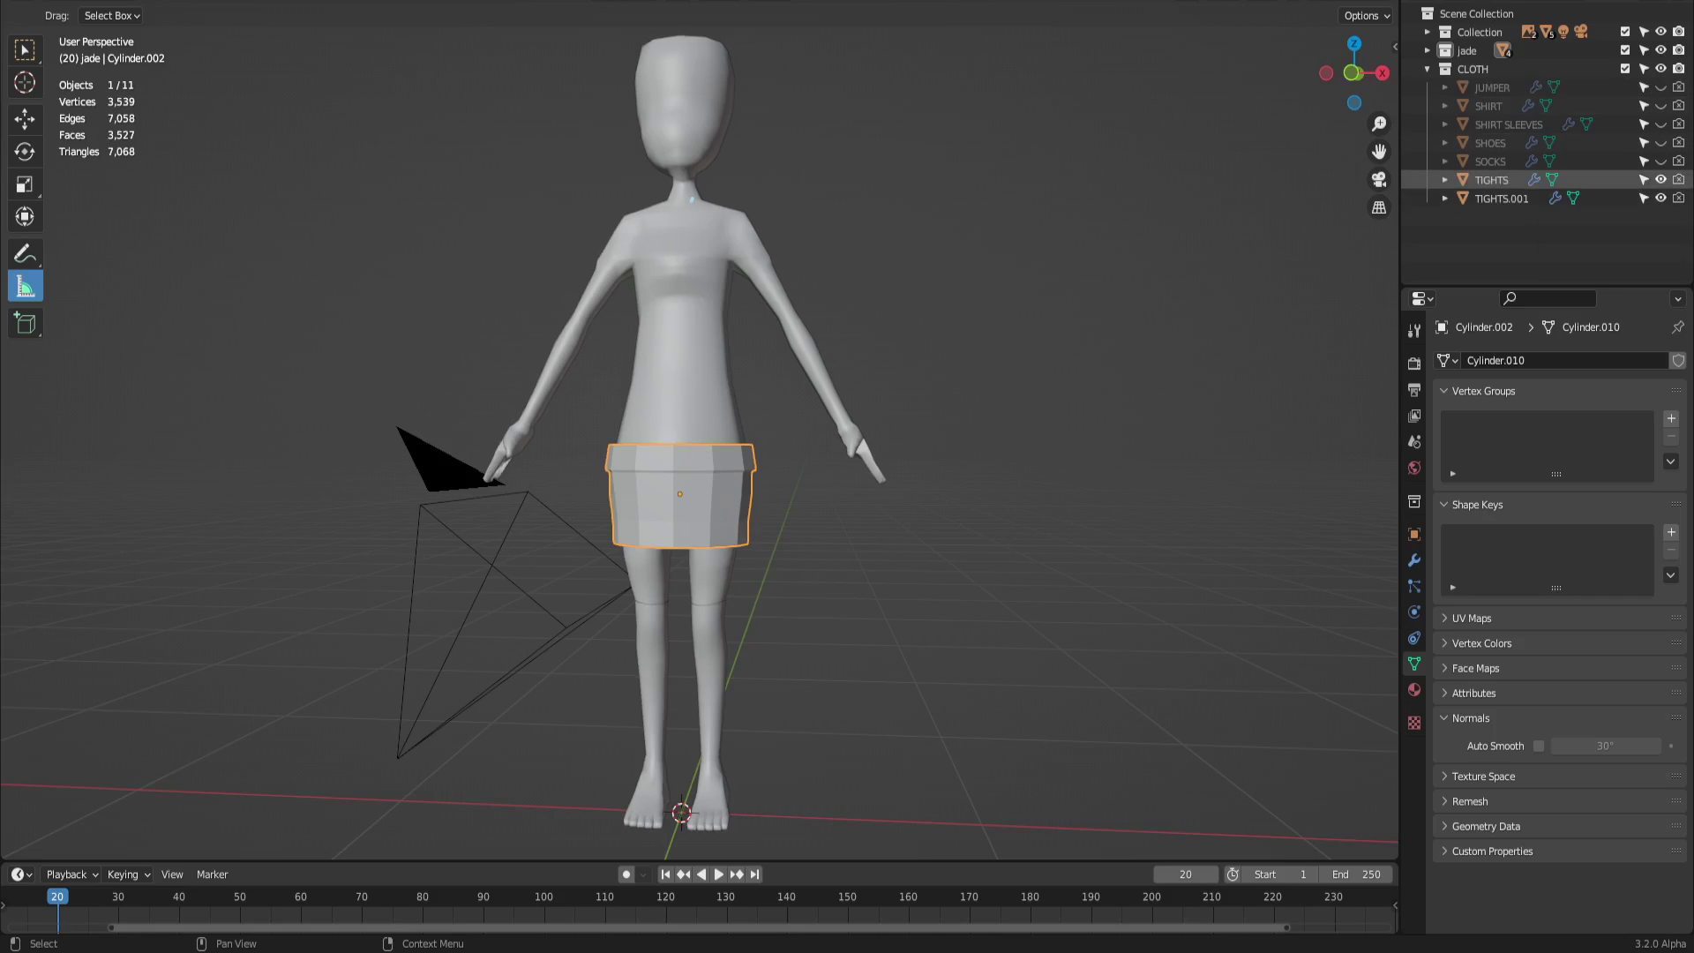
Reveal SOCKS, SHOES, SHIRT SLEEVES, SHIRT and JUMPER in the Outliner
{"action": "left_click", "coordinate": [1661, 160]}
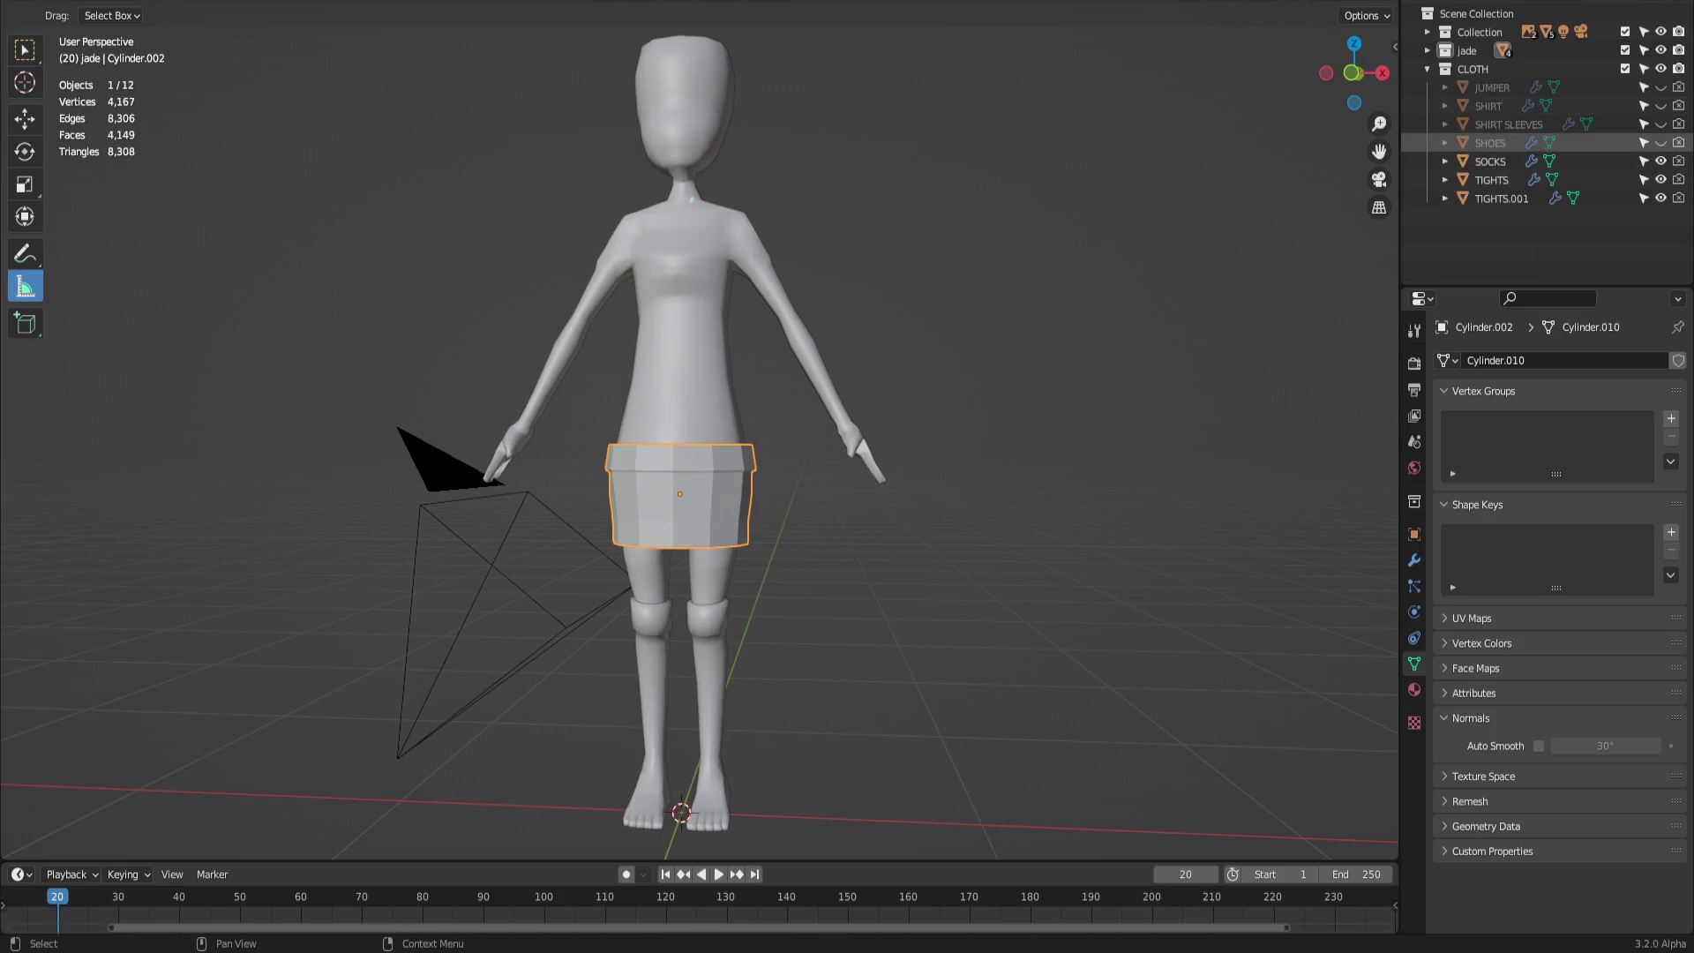
{"action": "left_click", "coordinate": [1661, 142]}
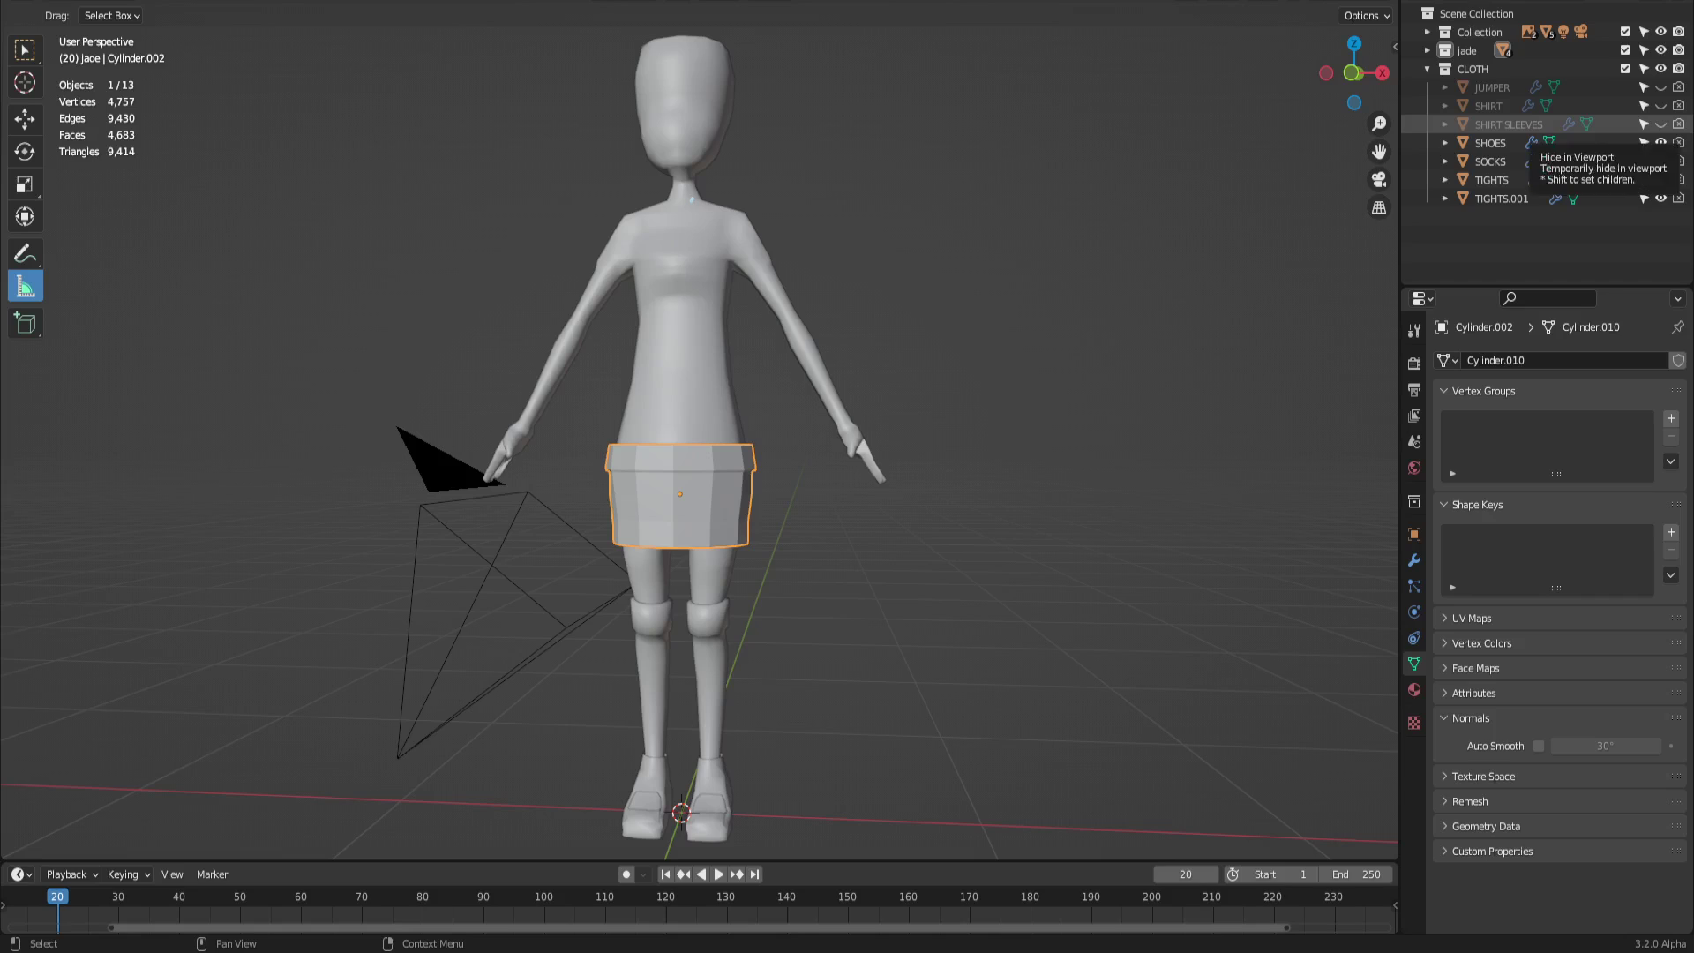
{"action": "left_click", "coordinate": [1661, 123]}
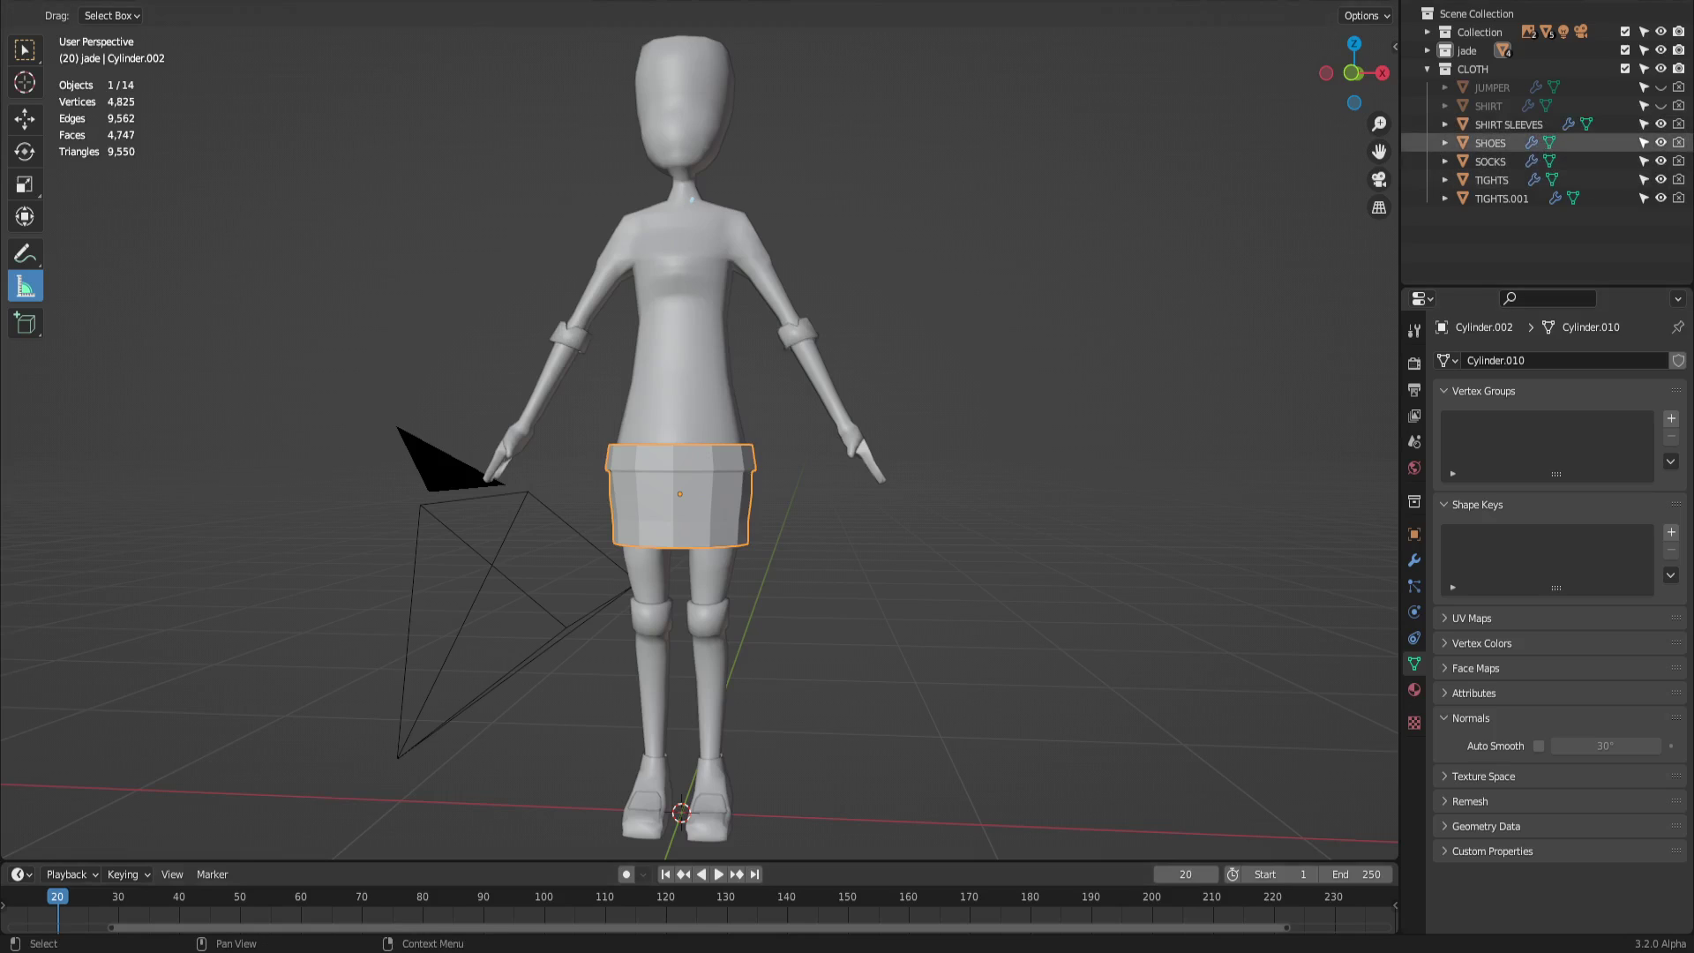
{"action": "left_click", "coordinate": [1661, 105]}
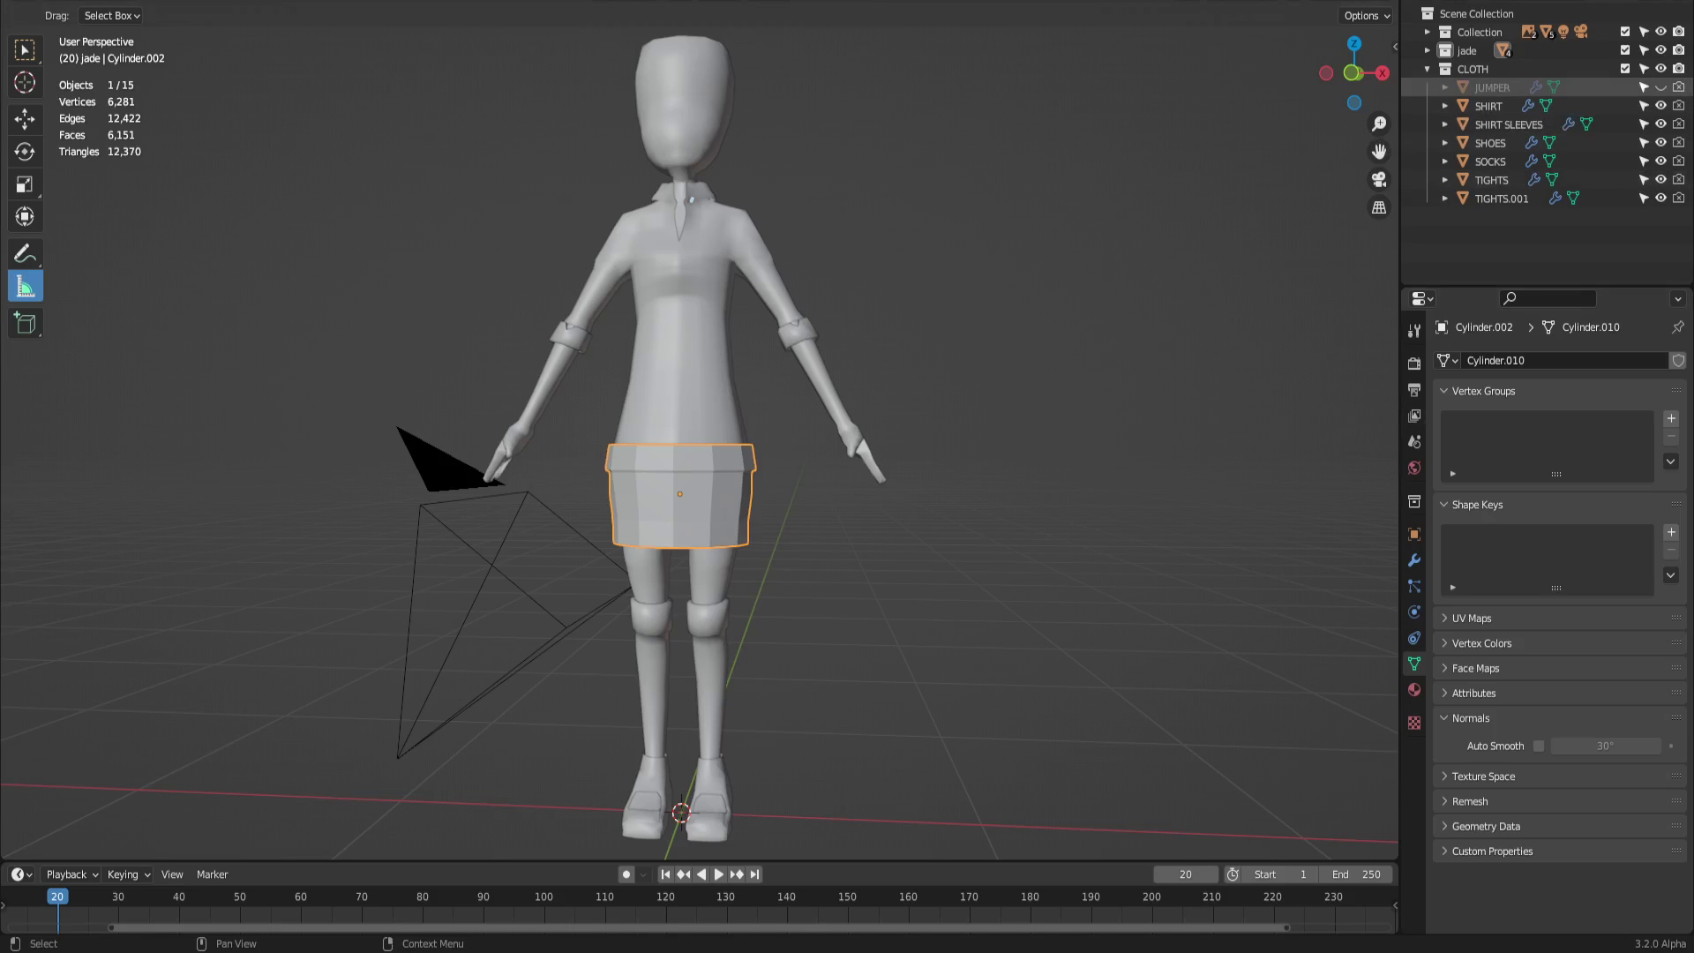
{"action": "left_click", "coordinate": [1661, 86]}
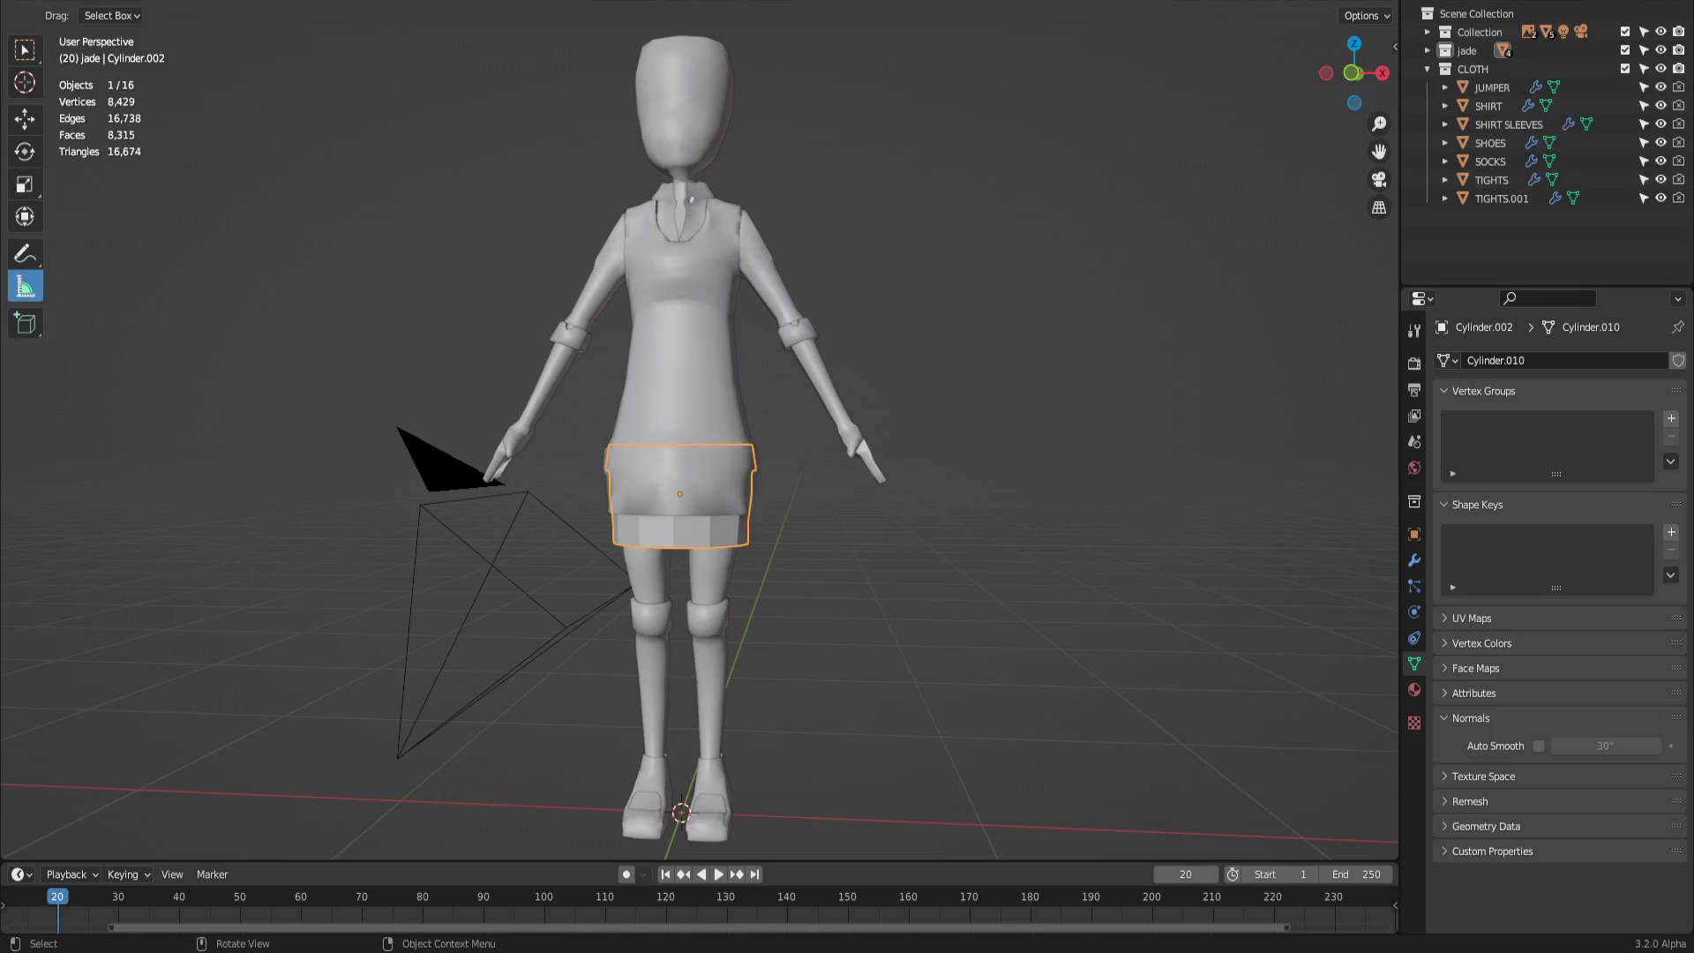
{"action": "mouse_move", "coordinate": [794, 530]}
{"action": "middle_mouse_down"}
{"action": "mouse_move", "coordinate": [880, 493]}
{"action": "mouse_move", "coordinate": [398, 516]}
{"action": "middle_mouse_up"}
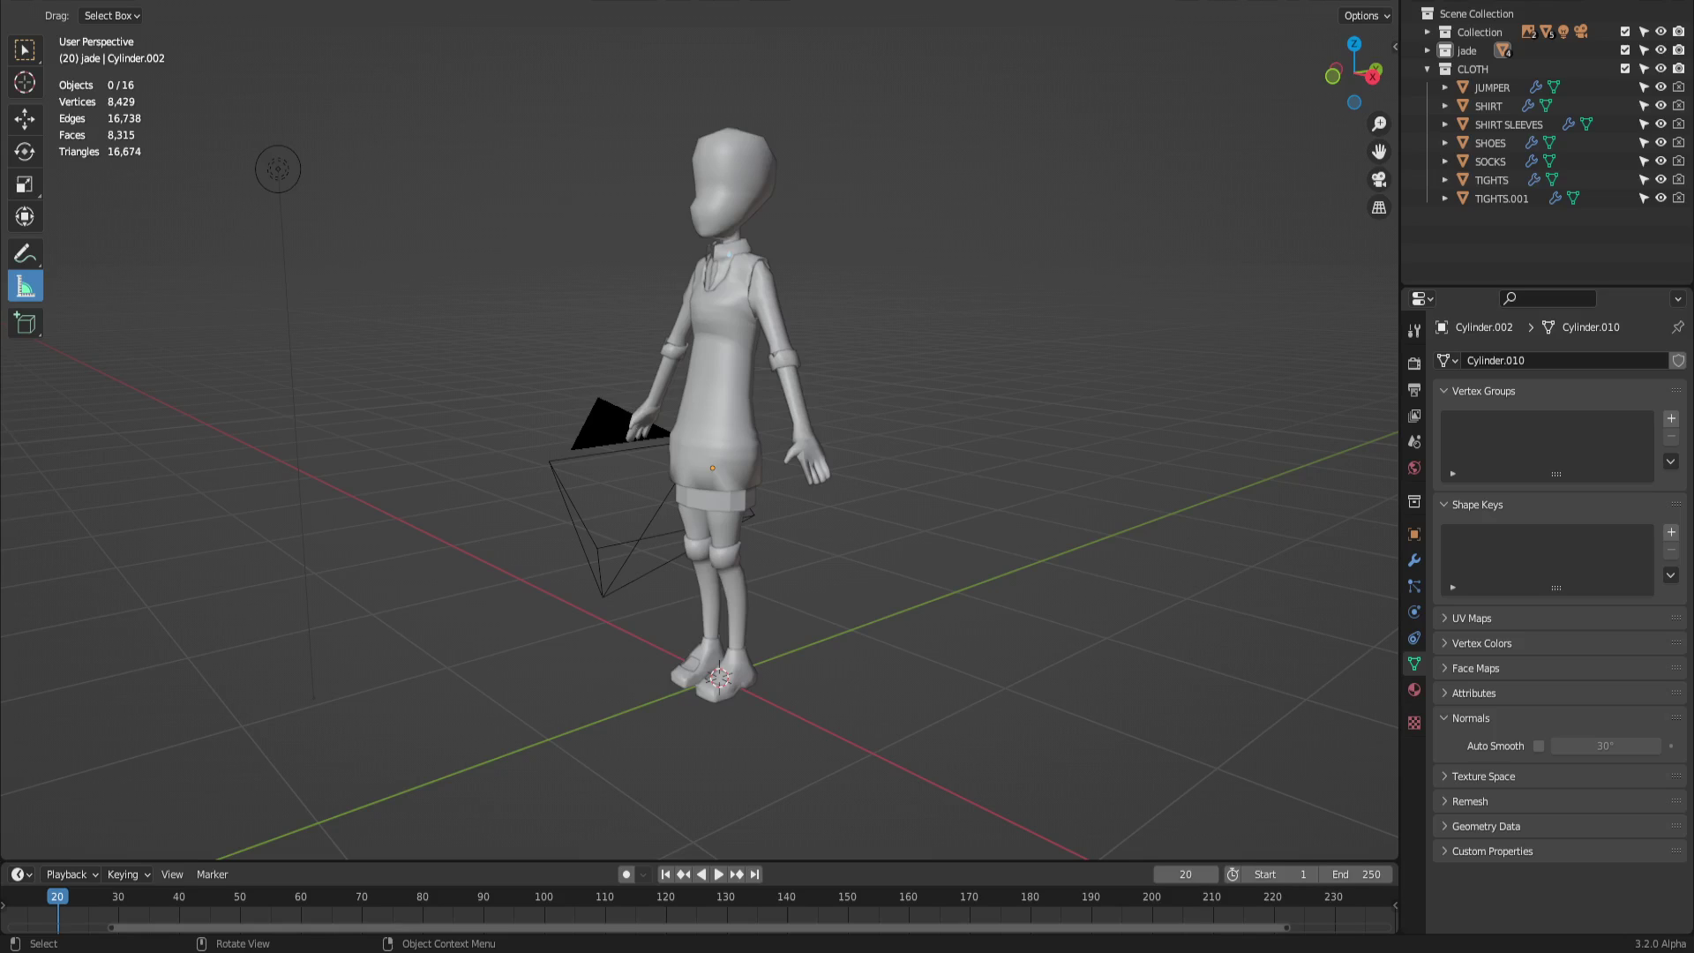
{"action": "mouse_move", "coordinate": [794, 463]}
{"action": "middle_mouse_down"}
{"action": "mouse_move", "coordinate": [663, 464]}
{"action": "mouse_move", "coordinate": [795, 463]}
{"action": "mouse_move", "coordinate": [662, 463]}
{"action": "mouse_move", "coordinate": [662, 424]}
{"action": "mouse_move", "coordinate": [795, 464]}
{"action": "mouse_move", "coordinate": [662, 464]}
{"action": "mouse_move", "coordinate": [1138, 450]}
{"action": "middle_mouse_up"}
{"action": "scroll", "coordinate": [699, 437], "scroll_direction": "up", "scroll_amount": 1}
{"action": "scroll", "coordinate": [699, 436], "scroll_direction": "up", "scroll_amount": 2}
{"action": "scroll", "coordinate": [699, 438], "scroll_direction": "up", "scroll_amount": 1}
{"action": "scroll", "coordinate": [698, 450], "scroll_direction": "down", "scroll_amount": 2}
{"action": "scroll", "coordinate": [698, 450], "scroll_direction": "up", "scroll_amount": 2}
{"action": "scroll", "coordinate": [699, 437], "scroll_direction": "up", "scroll_amount": 2}
{"action": "mouse_move", "coordinate": [700, 464]}
{"action": "middle_mouse_down"}
{"action": "mouse_move", "coordinate": [885, 463]}
{"action": "mouse_move", "coordinate": [752, 436]}
{"action": "middle_mouse_up"}
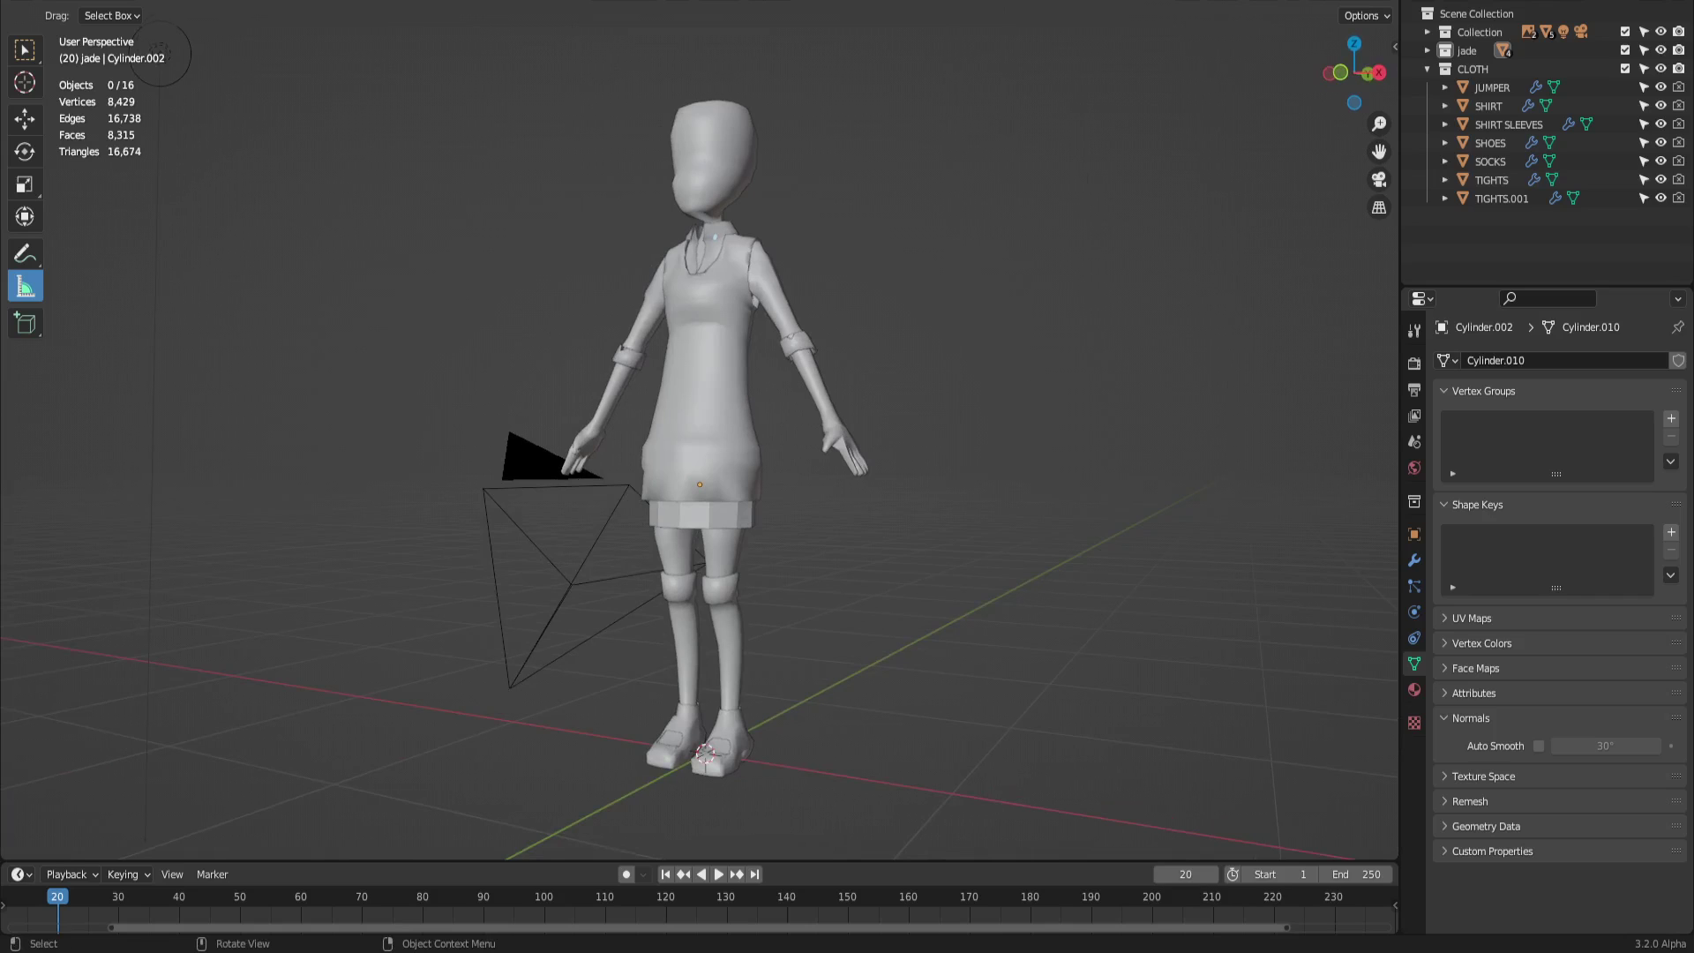
{"action": "middle_click_drag", "start_coordinate": [700, 464], "coordinate": [751, 450]}
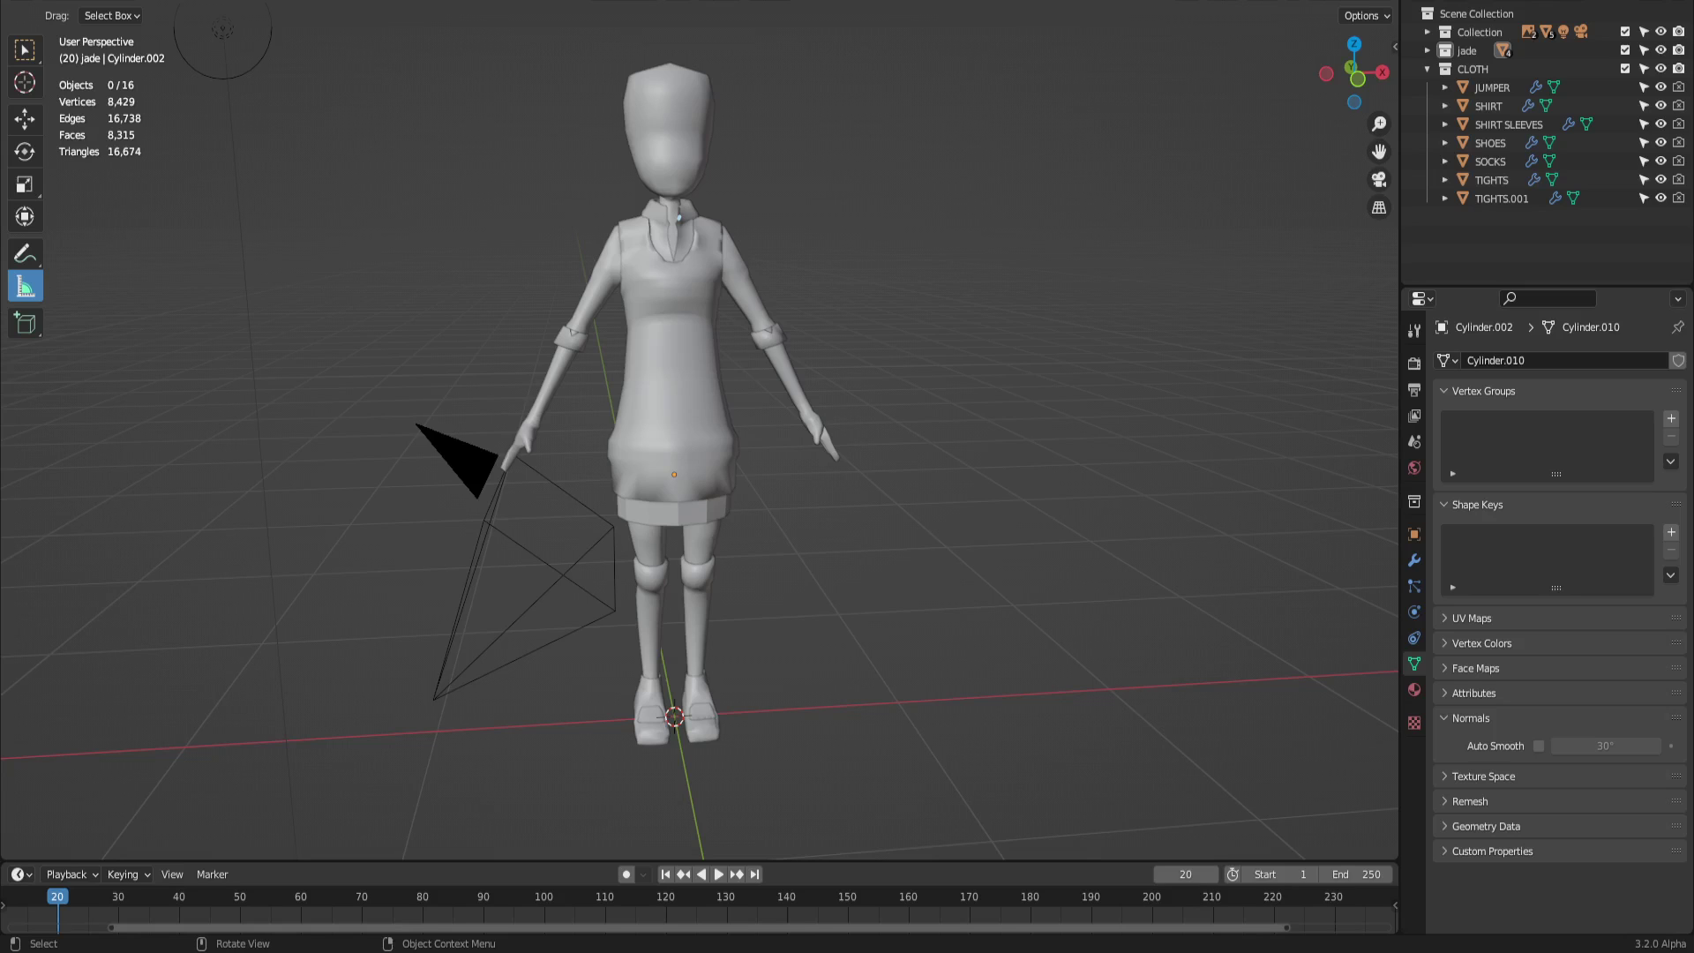
{"action": "middle_click_drag", "start_coordinate": [700, 464], "coordinate": [926, 463]}
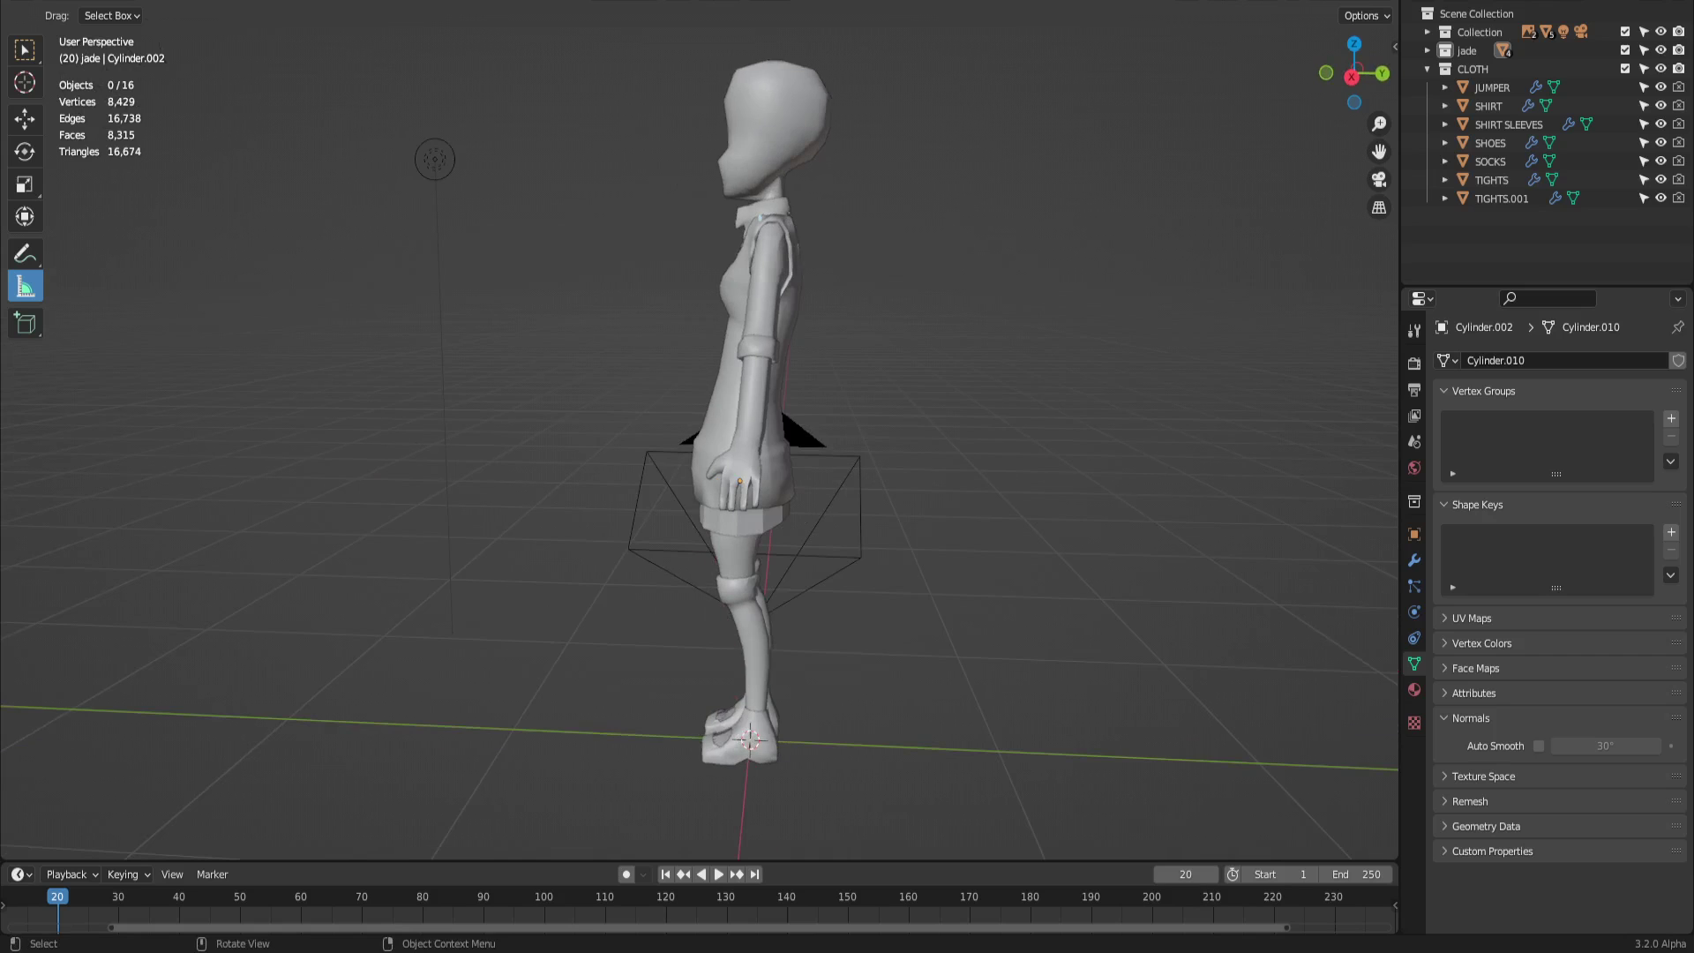
{"action": "middle_click_drag", "start_coordinate": [698, 464], "coordinate": [927, 464]}
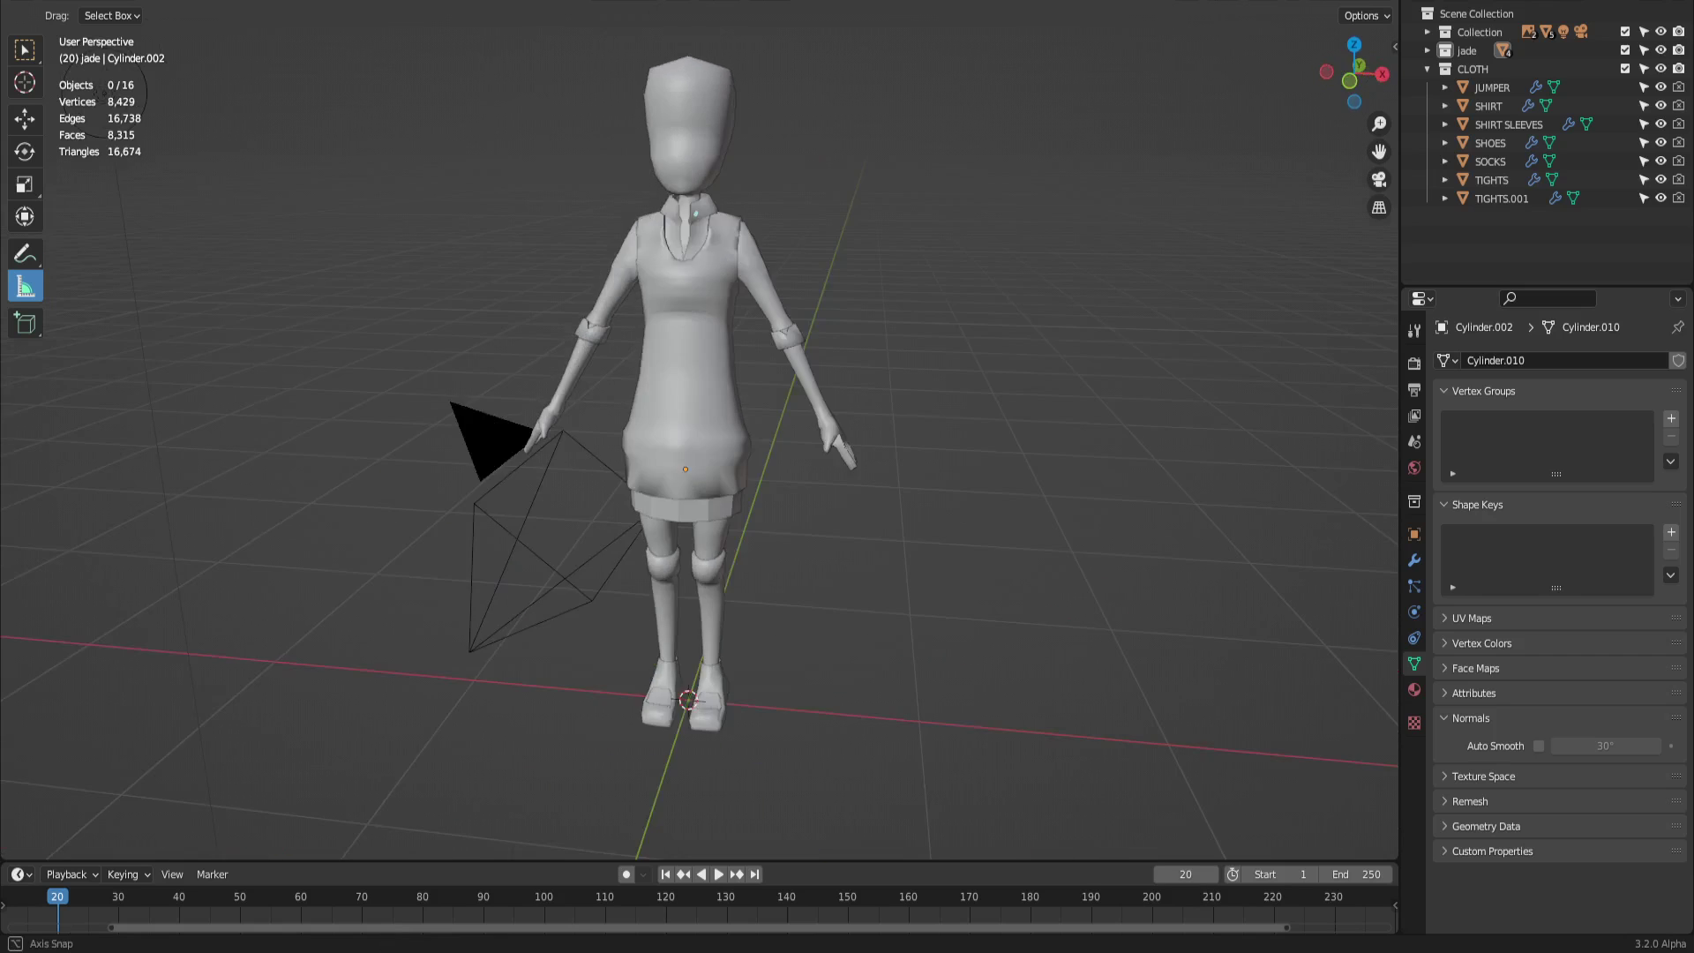
{"action": "middle_click_drag", "start_coordinate": [698, 463], "coordinate": [847, 437]}
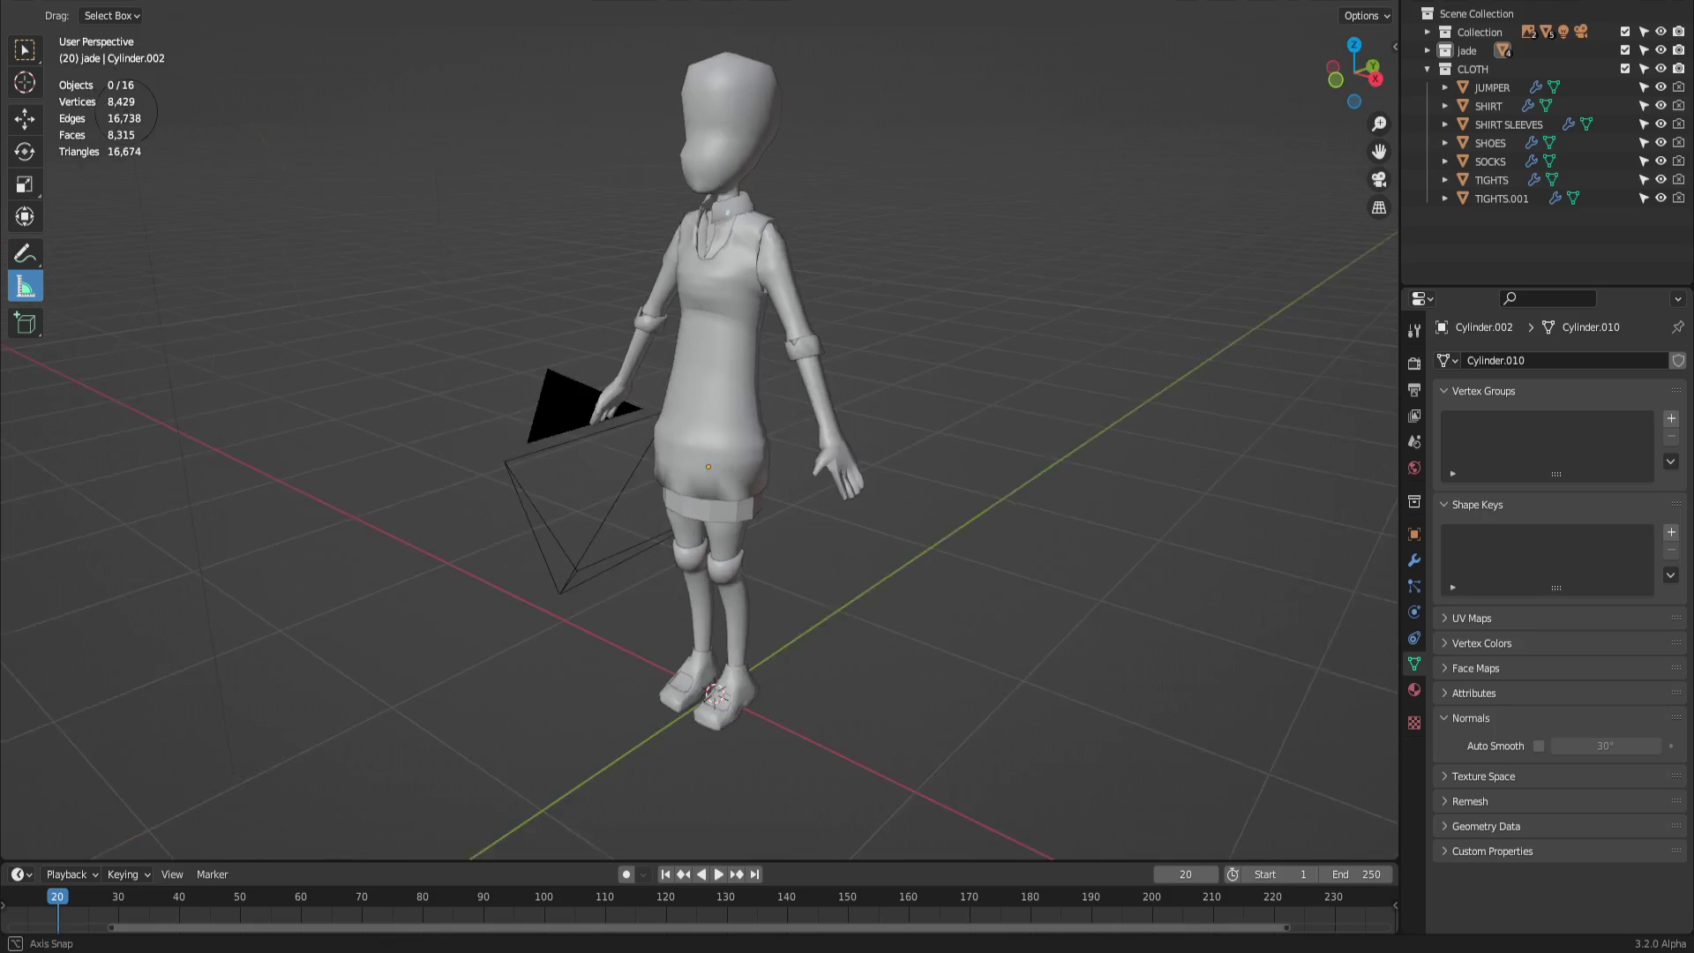
{"action": "mouse_move", "coordinate": [699, 463]}
{"action": "middle_mouse_down"}
{"action": "mouse_move", "coordinate": [847, 437]}
{"action": "mouse_move", "coordinate": [741, 456]}
{"action": "mouse_move", "coordinate": [820, 443]}
{"action": "middle_mouse_up"}
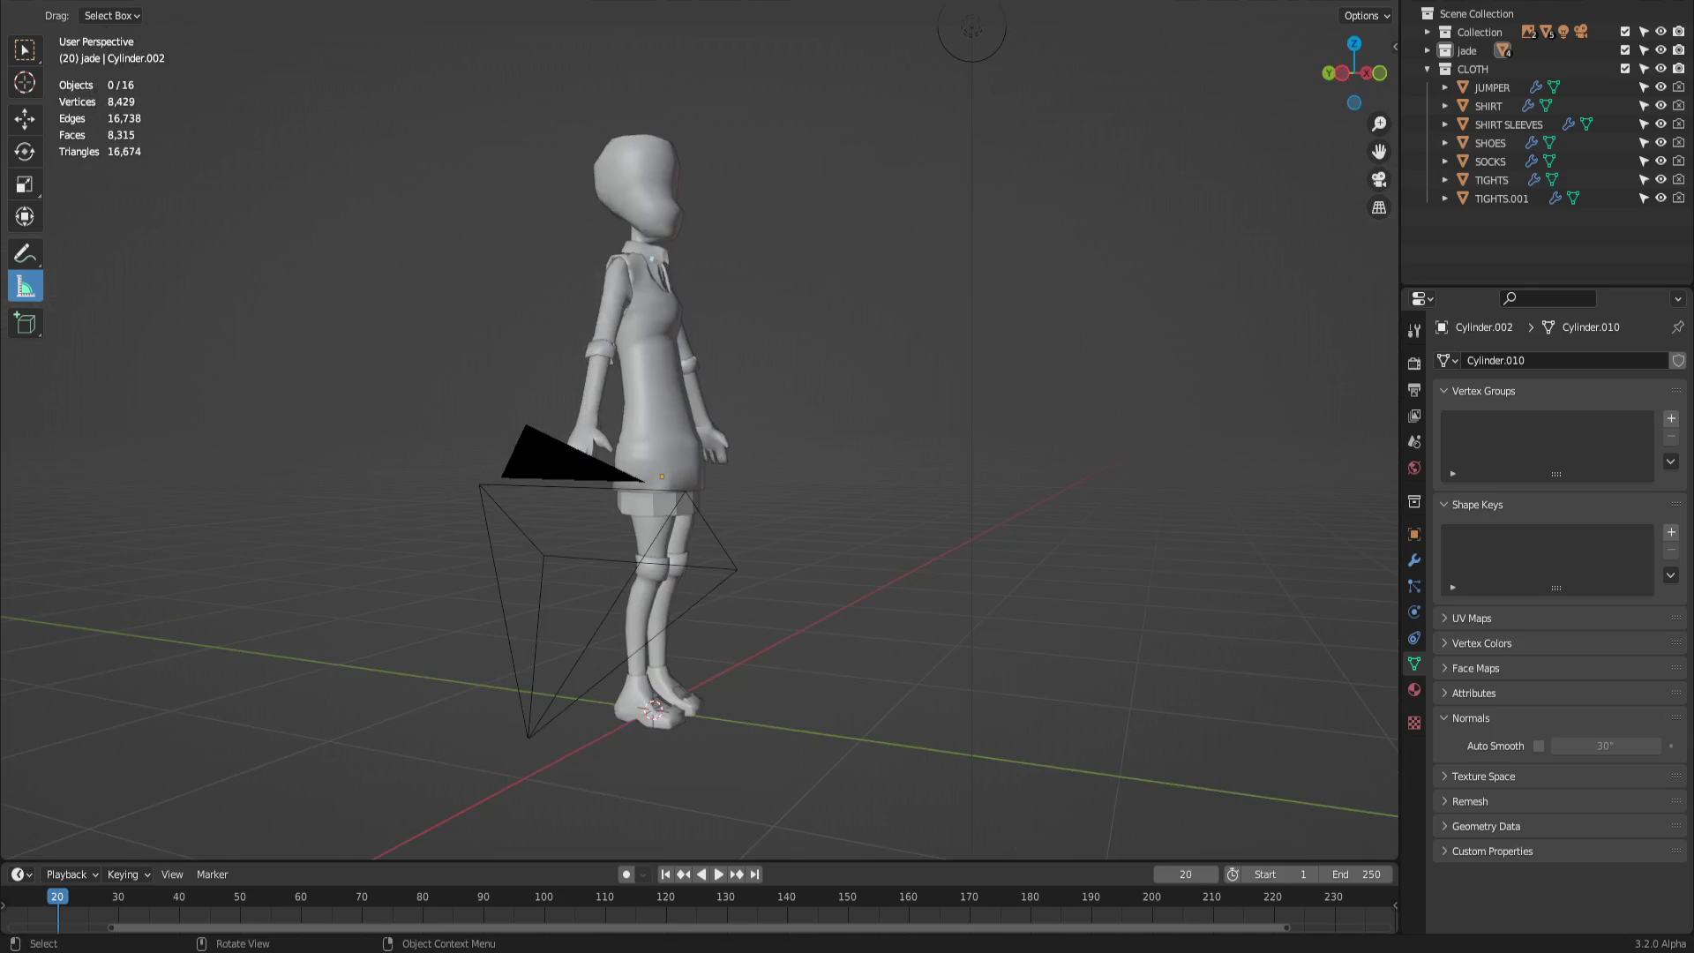